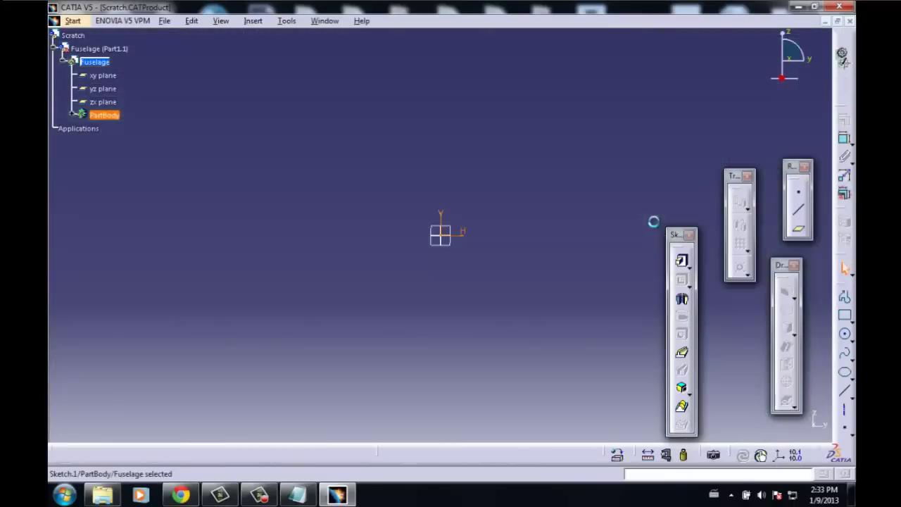
- In Generative Shape Design, extrude an upright surface 2680 mm tall along the Z direction
click(72, 20)
click(321, 123)
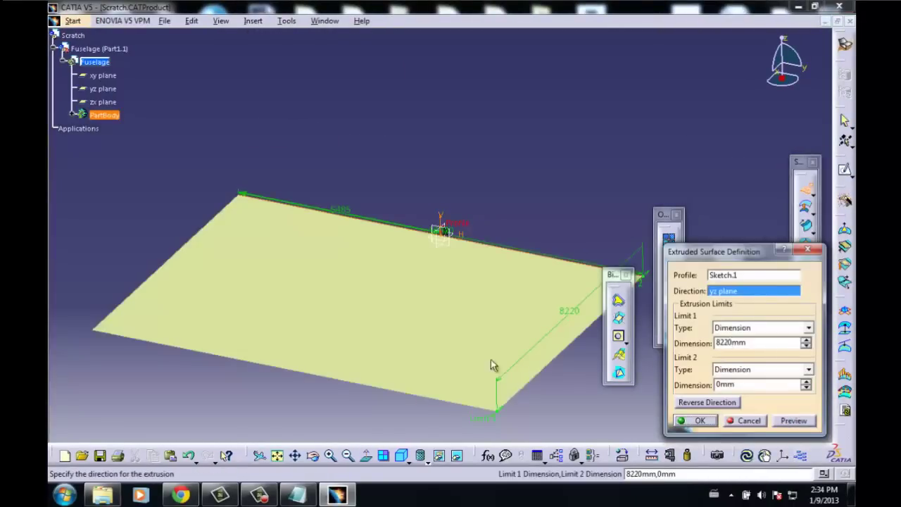
text(2680)
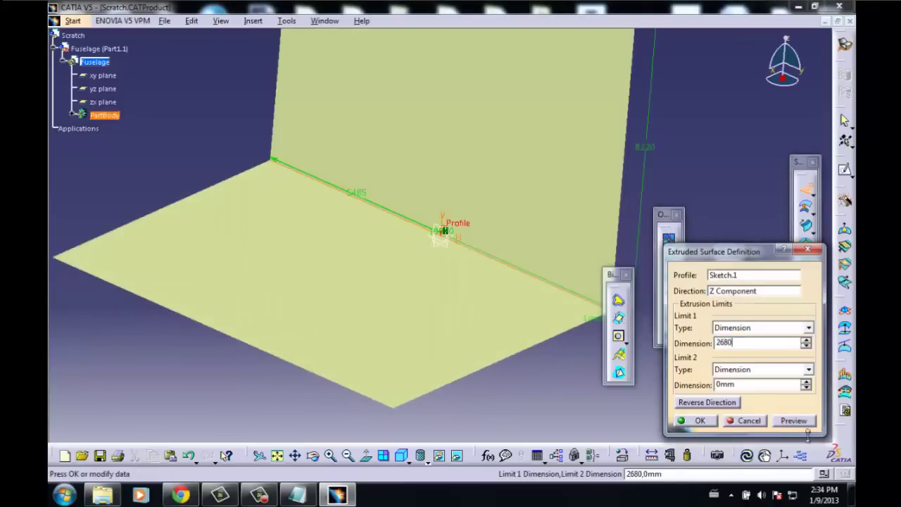
click(796, 421)
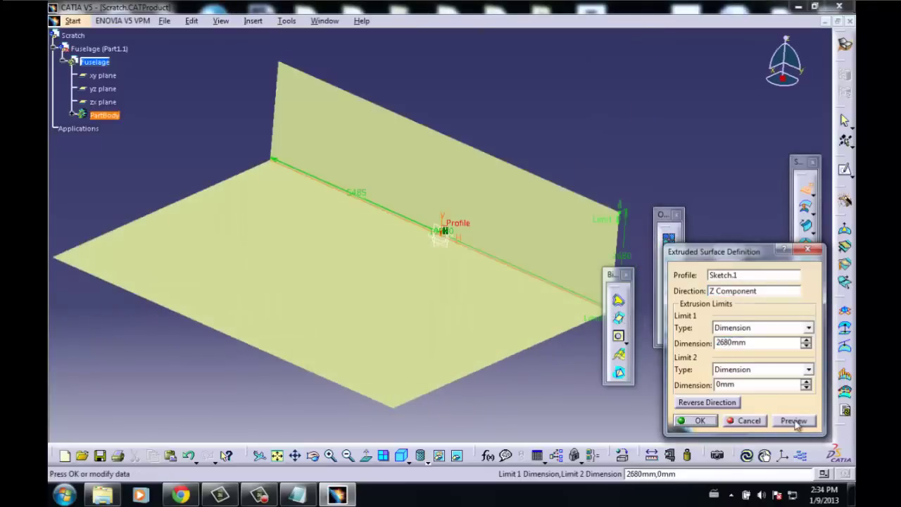
click(700, 420)
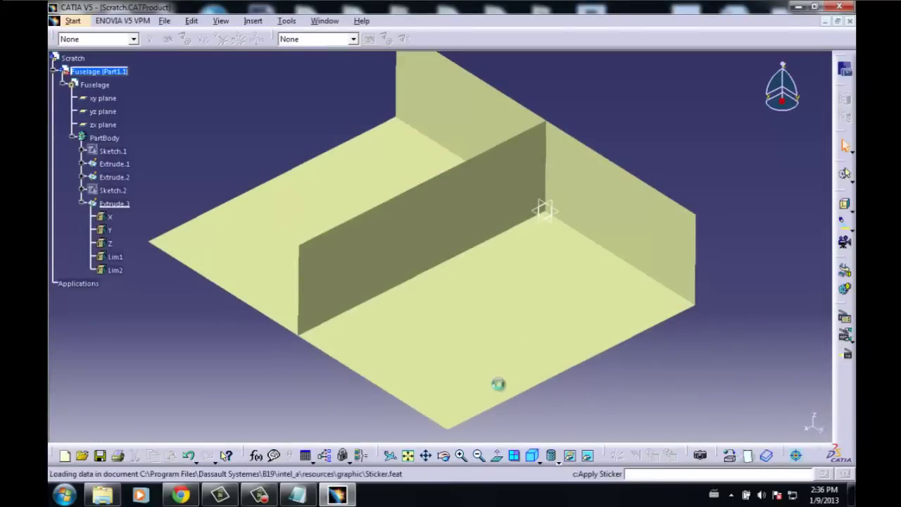
- Apply the Cessna blueprint image as a scaled sticker on the surface, then begin a side-plane sketch
click(817, 323)
click(146, 84)
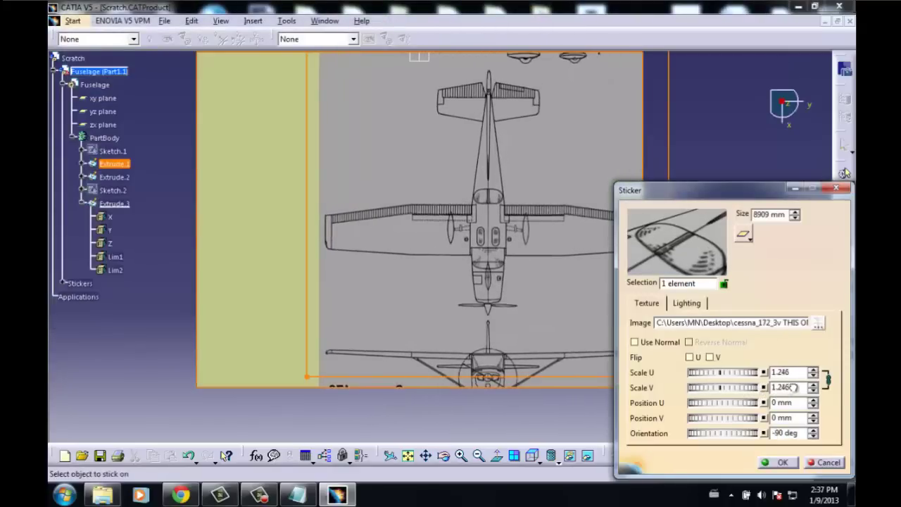
drag(720, 387, 730, 399)
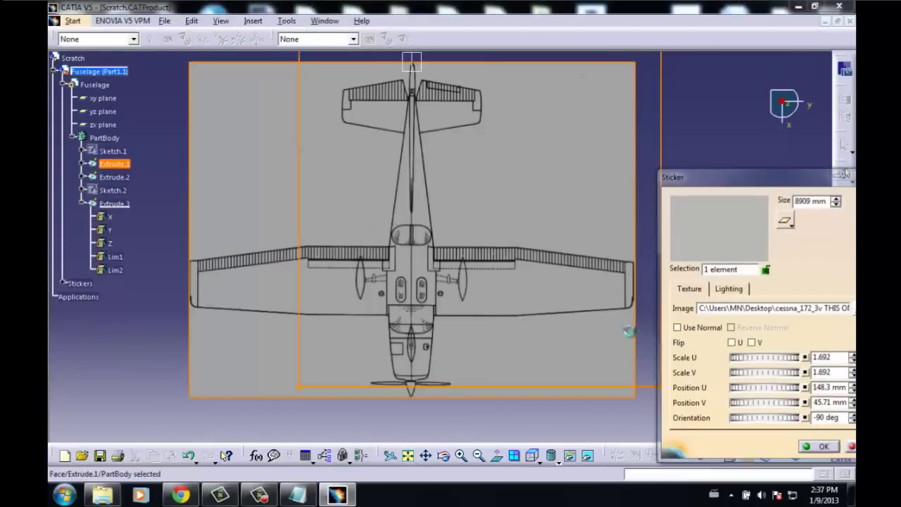
click(776, 461)
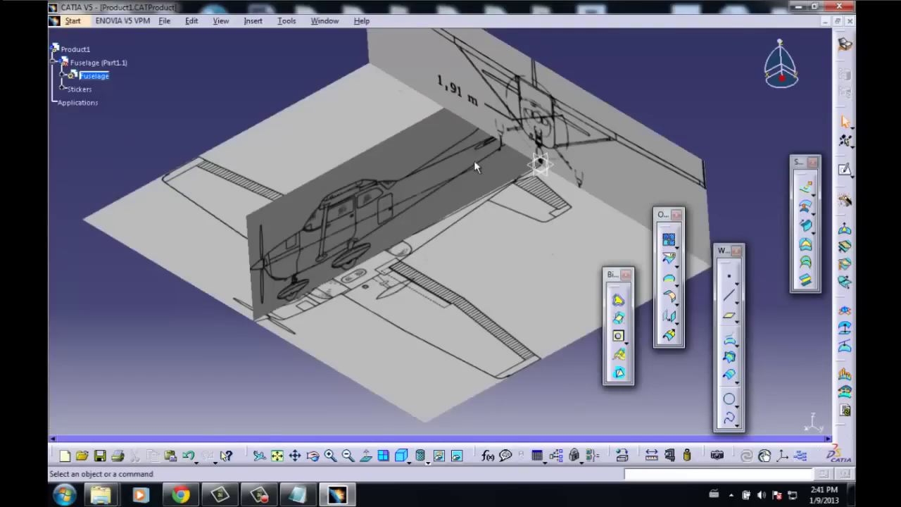
click(474, 167)
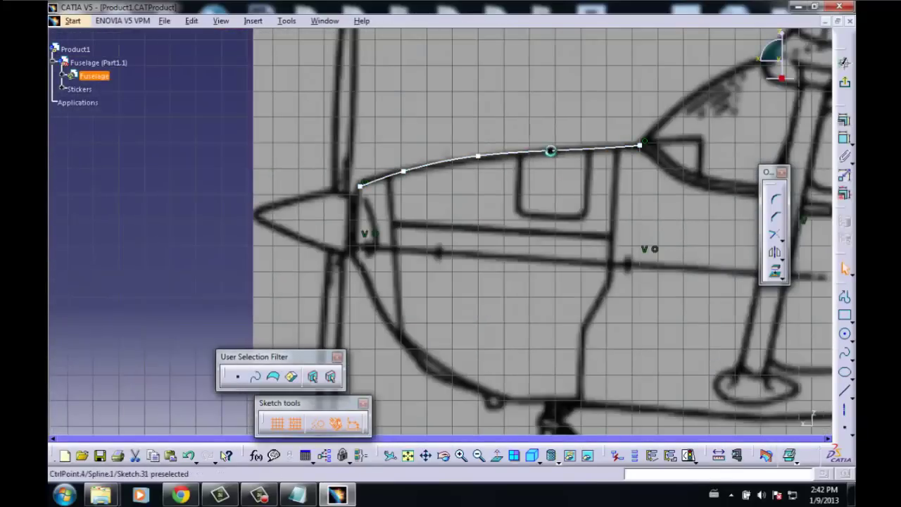
- Adjust an outline spline control point and add a tangency constraint
double_click(558, 149)
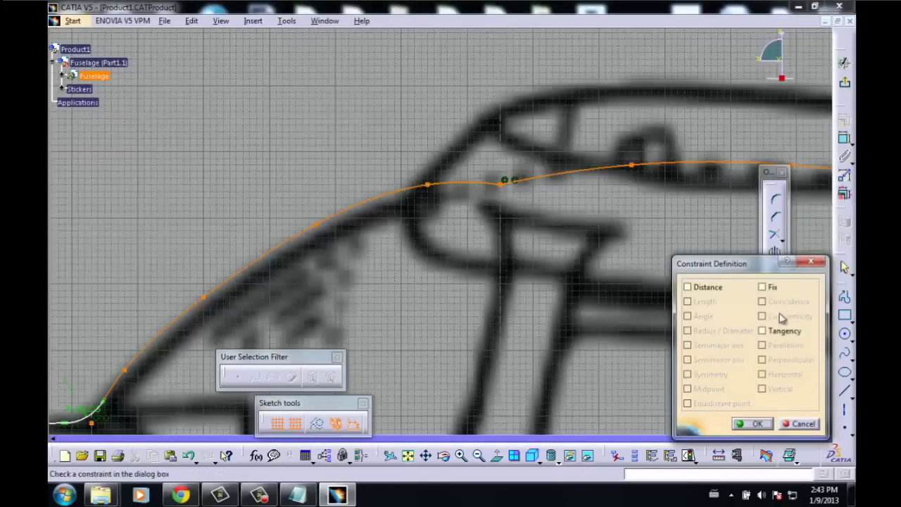
click(743, 423)
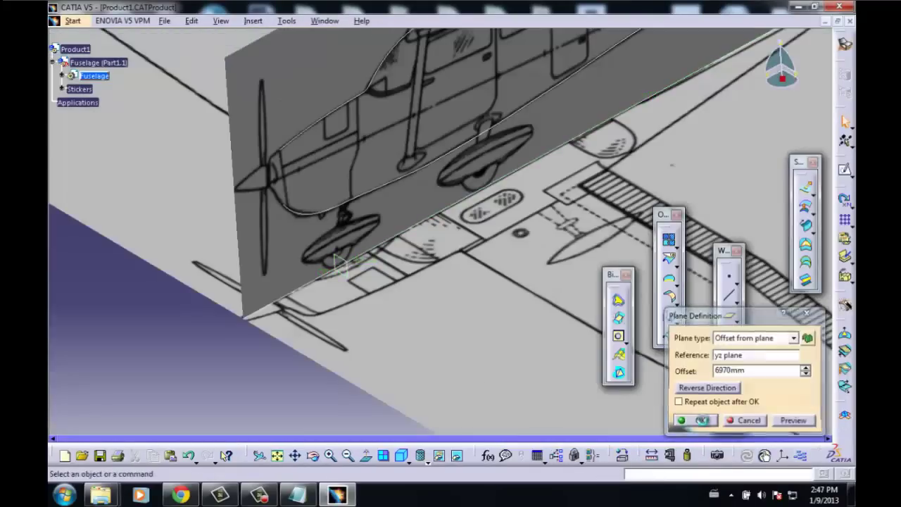
- Intersect a fuselage plane with the outline sketch to get a section curve
click(342, 254)
click(346, 207)
click(694, 420)
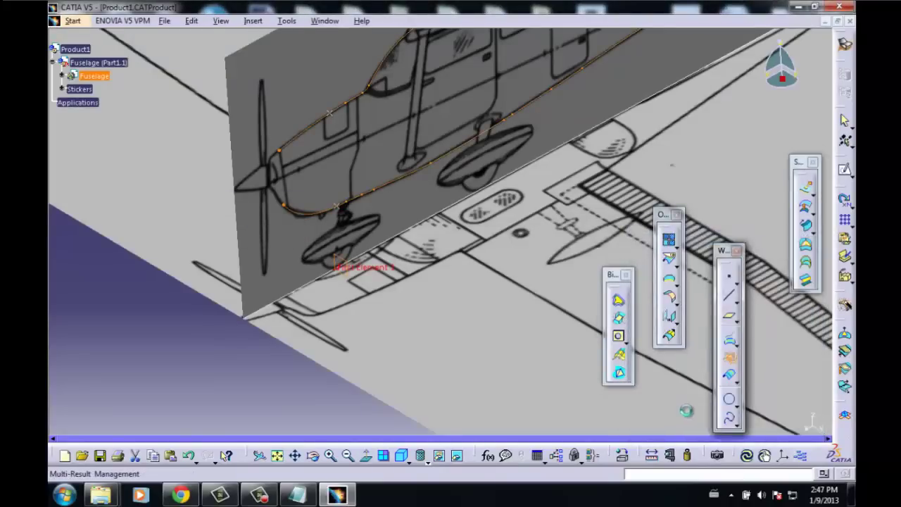
- Create a circular section with tangent tension 2.1 and start a spline from Intersect.22's point
click(728, 398)
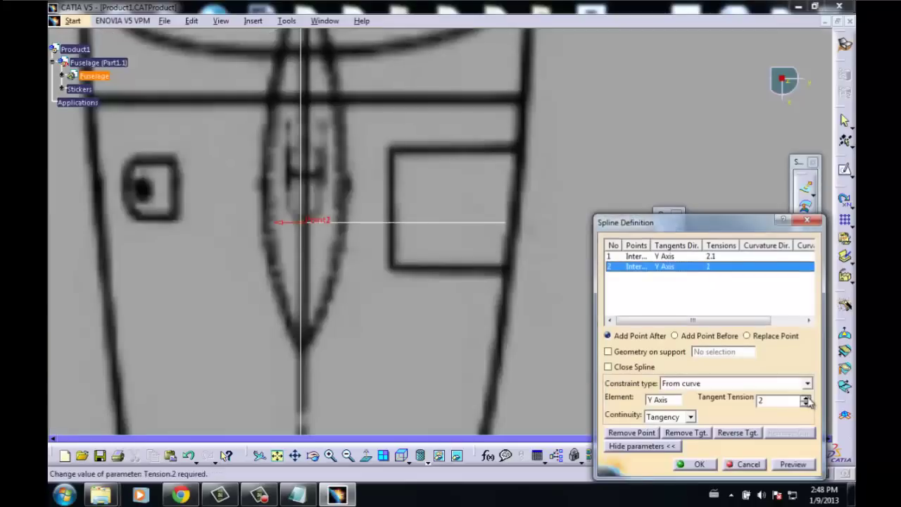
click(806, 398)
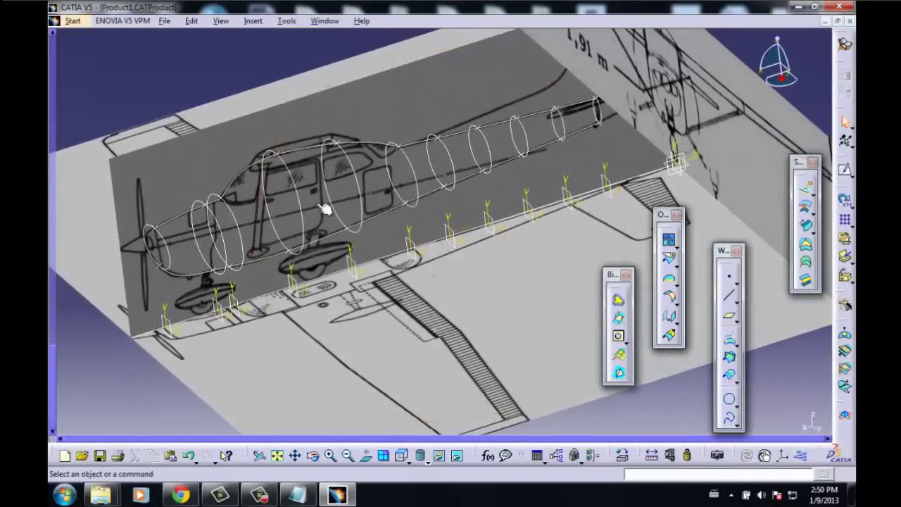
middle_drag(322, 201, 271, 252)
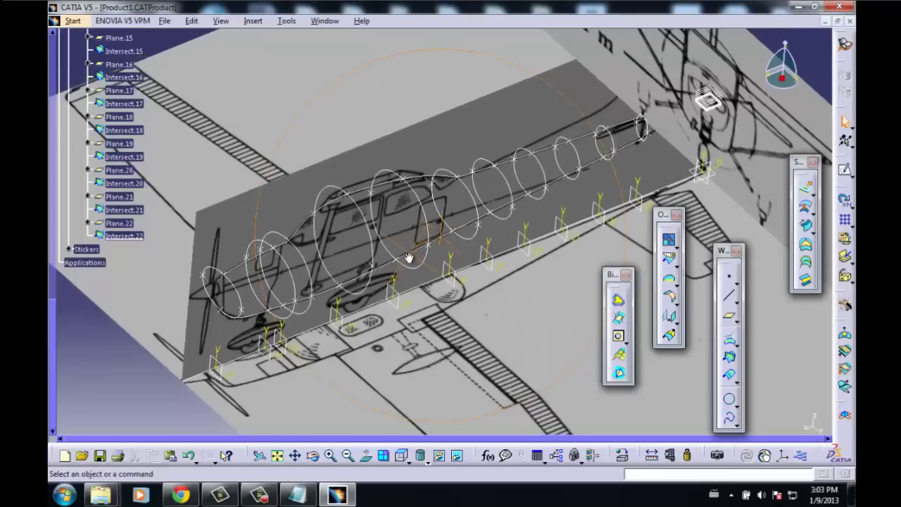
click(729, 416)
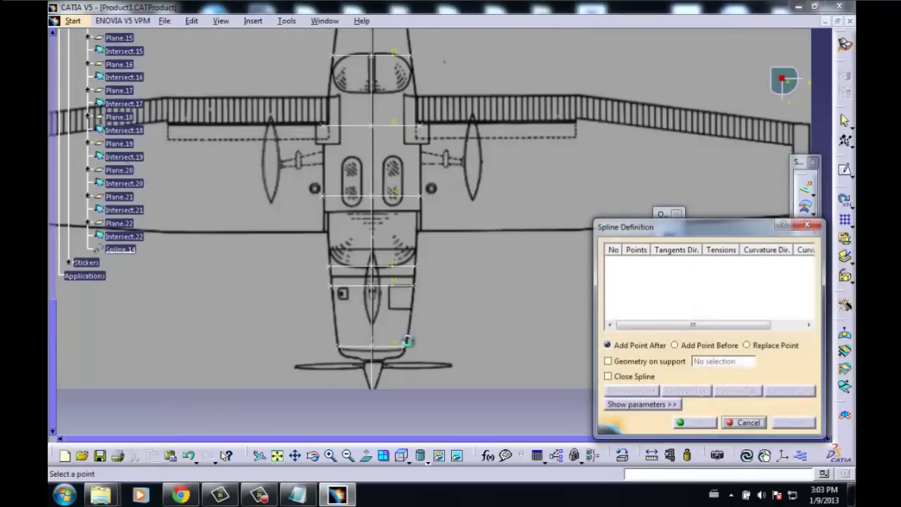
click(405, 346)
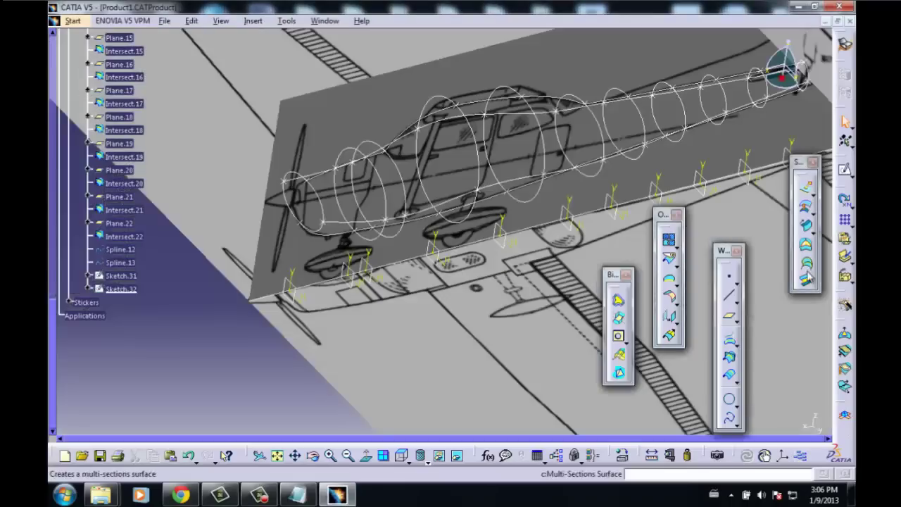
- Loft a multi-sections surface through the section sketches, guided by Sketch.31 and Spline.12
click(807, 268)
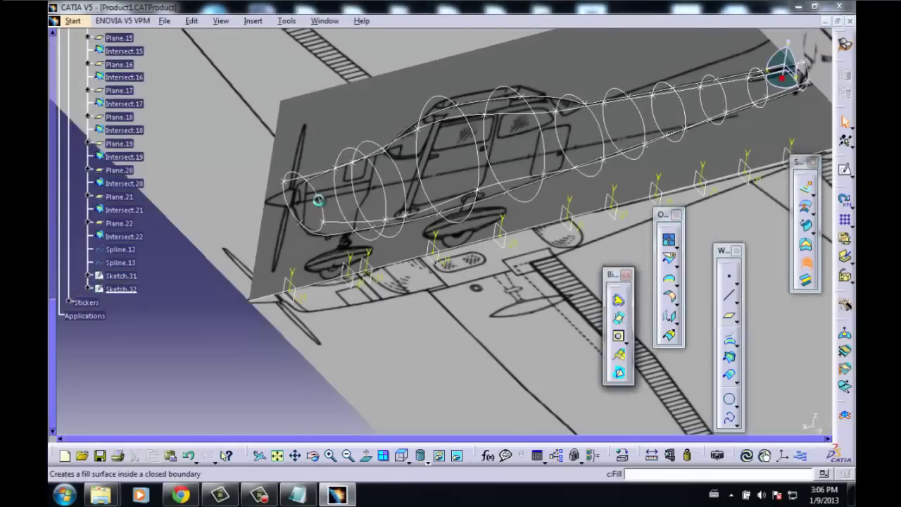
click(380, 183)
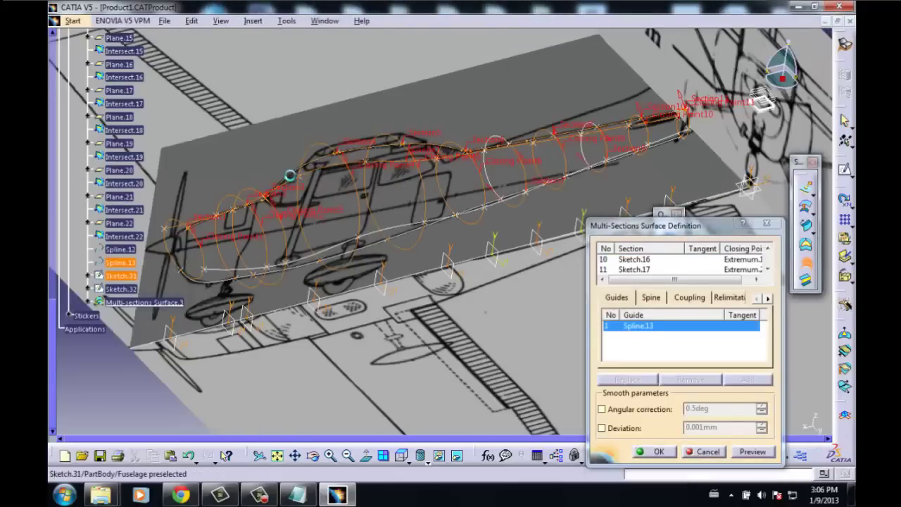
click(291, 183)
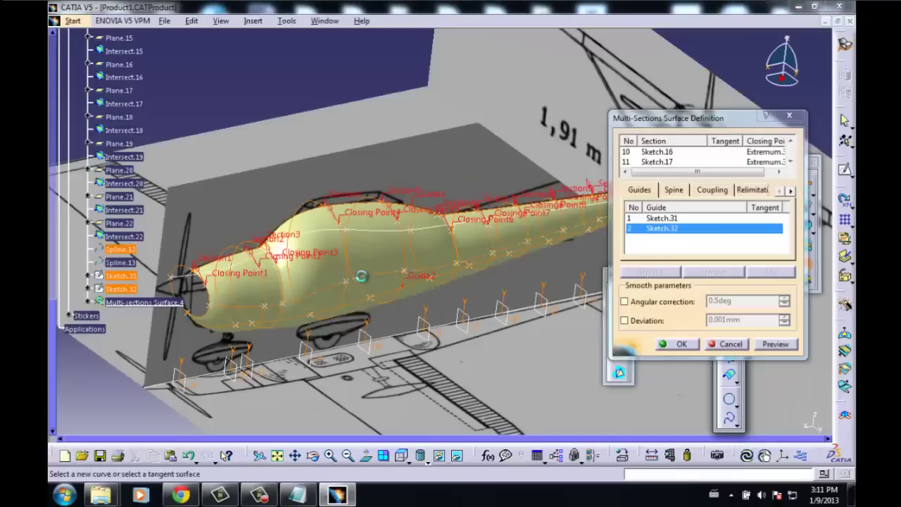
click(342, 267)
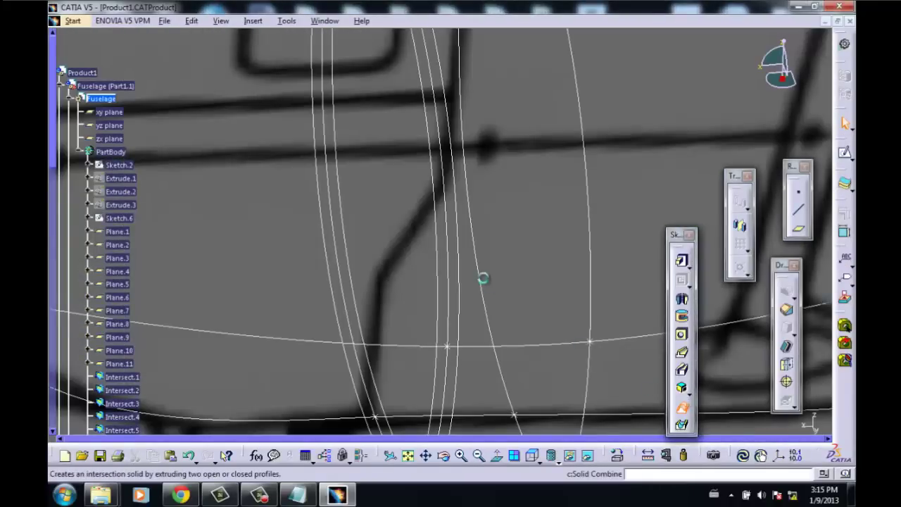
- Loft a multi-sections solid through Intersect.28, Sketch.8 and Intersect.27, checking the coupling
click(437, 245)
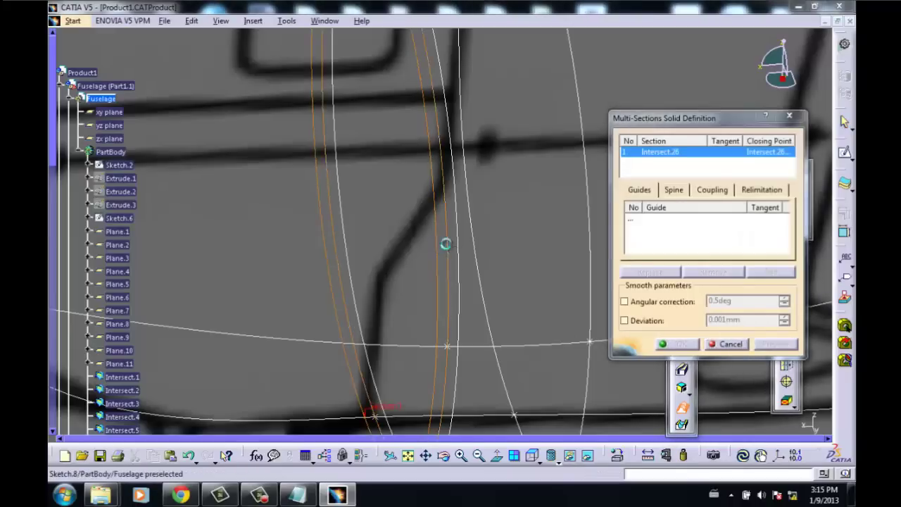
click(443, 243)
middle_drag(457, 181, 383, 182)
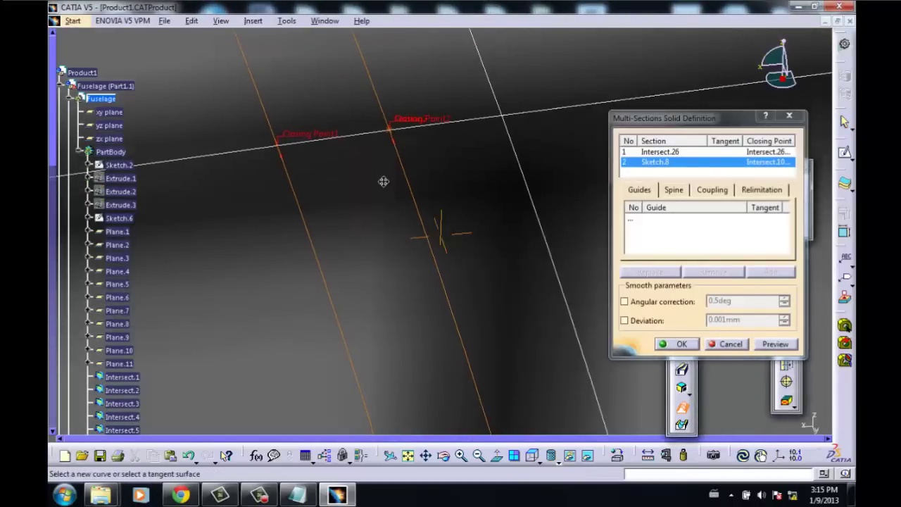
click(510, 136)
click(712, 189)
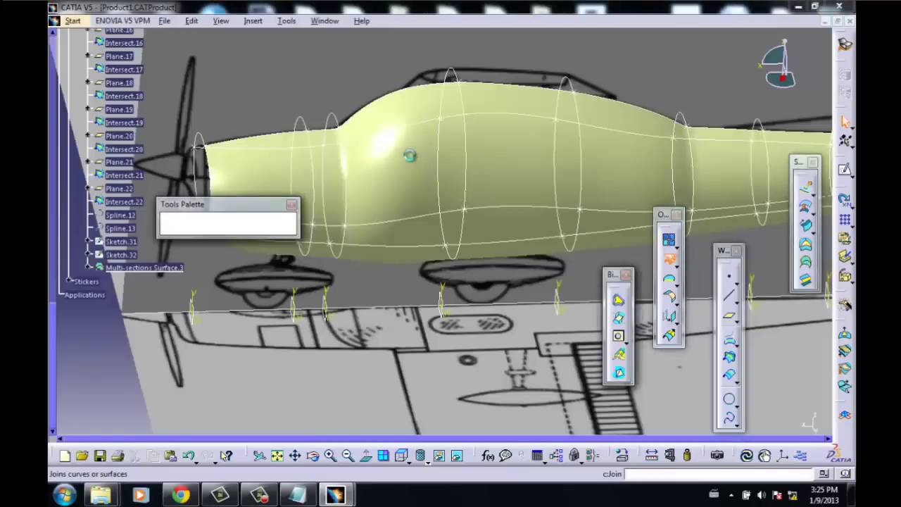
- Split the fuselage surface between Plane.9 and Plane.8 and thicken the panel 4 mm
click(406, 156)
click(415, 244)
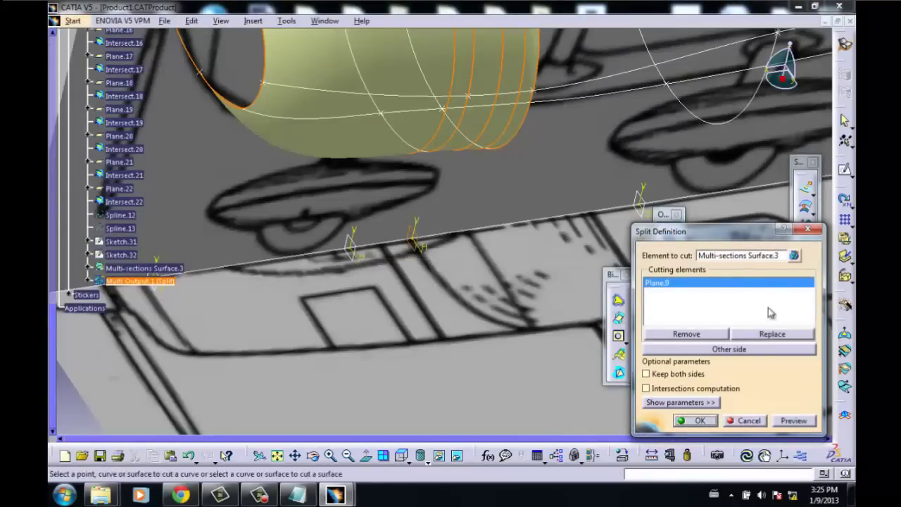
click(470, 173)
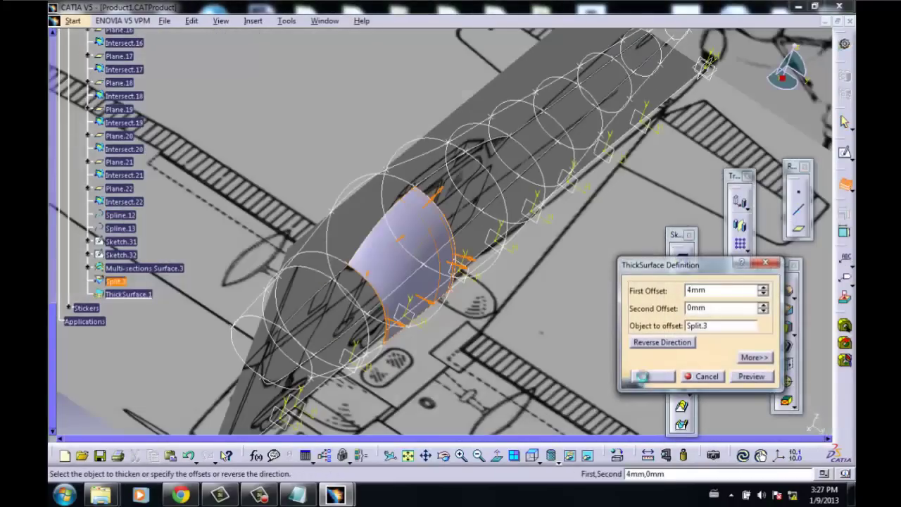
click(650, 376)
- Bring up the rib assembly window and zoom onto the rib and skin junction
click(336, 494)
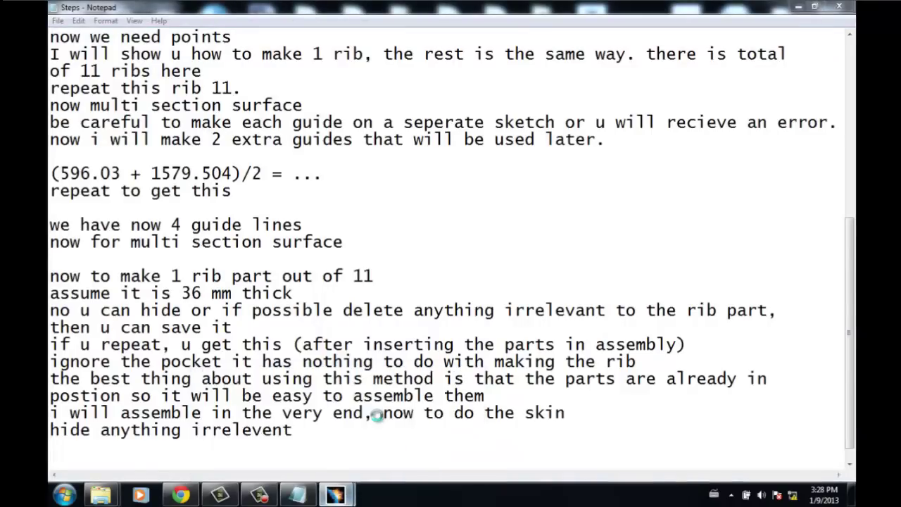
click(337, 494)
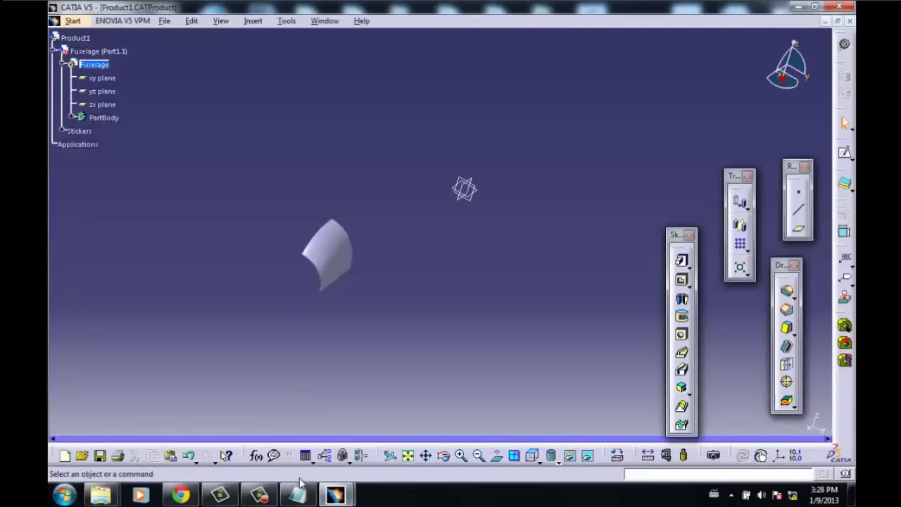
click(297, 494)
click(402, 422)
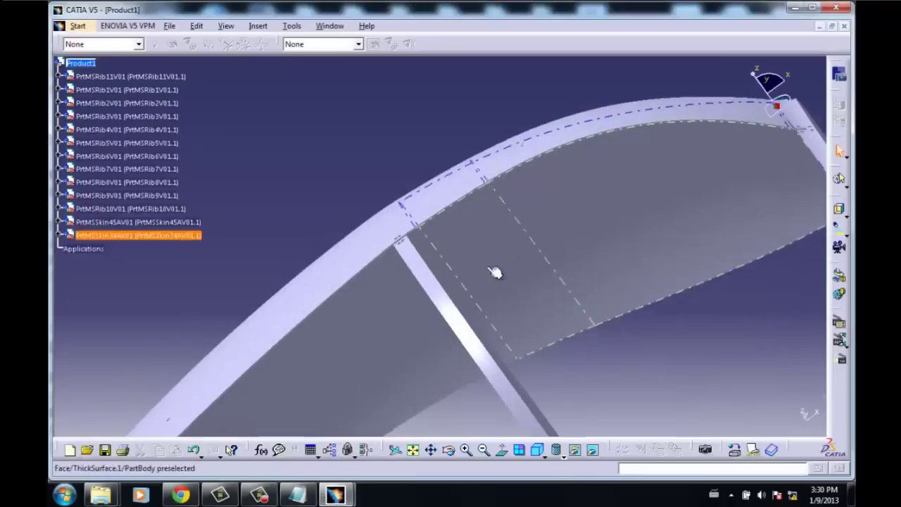
middle_drag(454, 280, 561, 250)
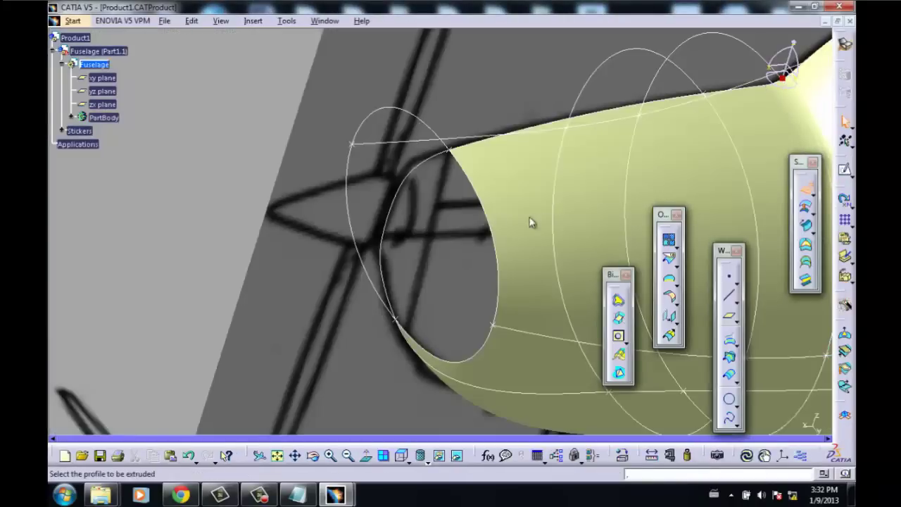
- Fill the nose between Spline.11 and Sketch.33 with tangent continuity
click(806, 245)
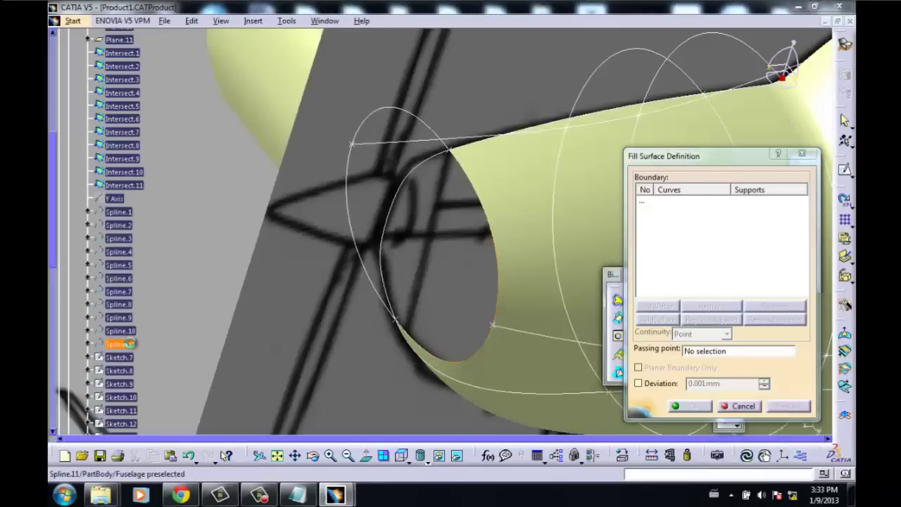
click(120, 343)
click(535, 211)
click(414, 207)
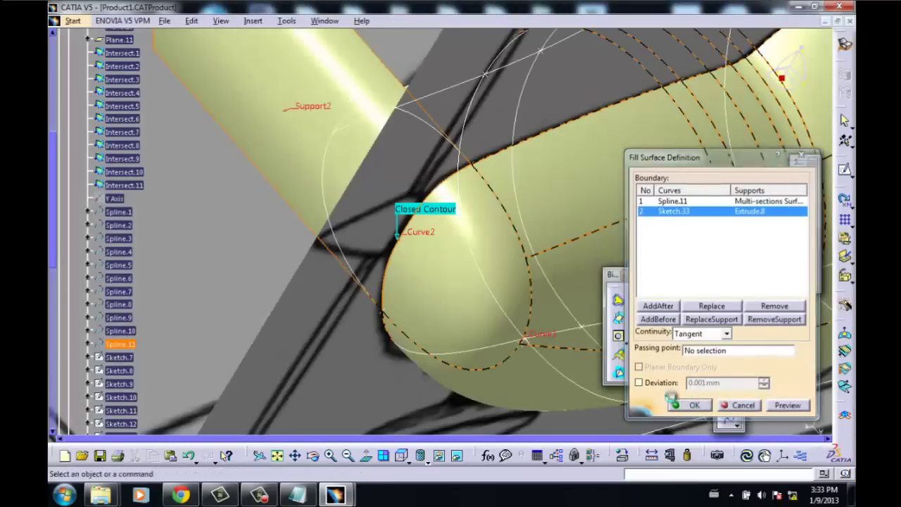
click(690, 406)
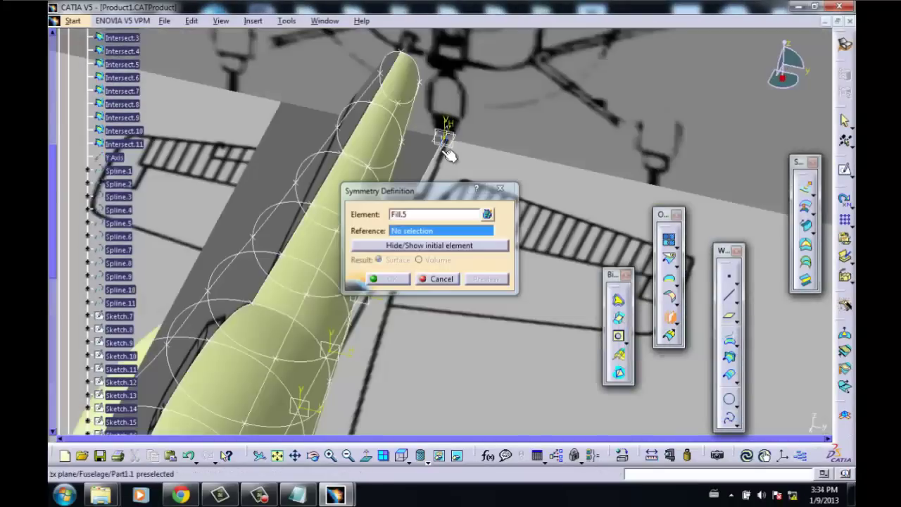
- Mirror Fill.5 across the zx plane and join both halves
click(438, 144)
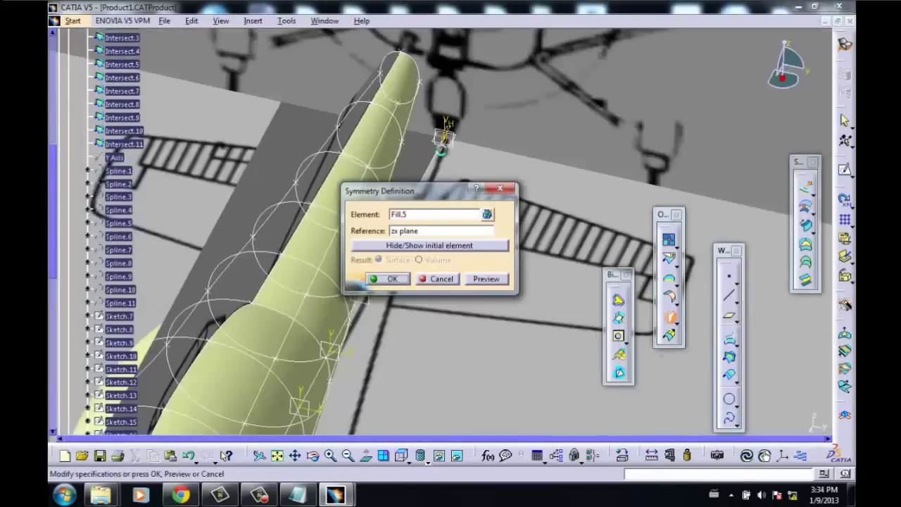
click(378, 277)
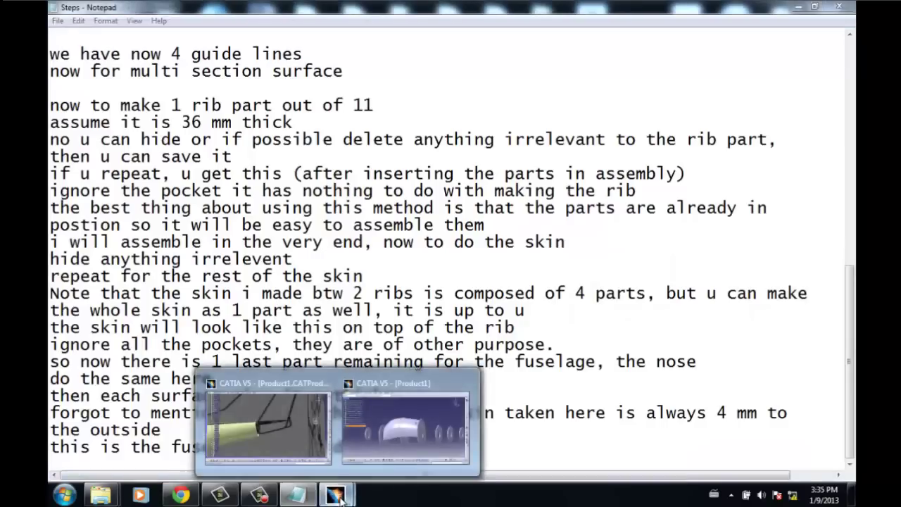
click(412, 429)
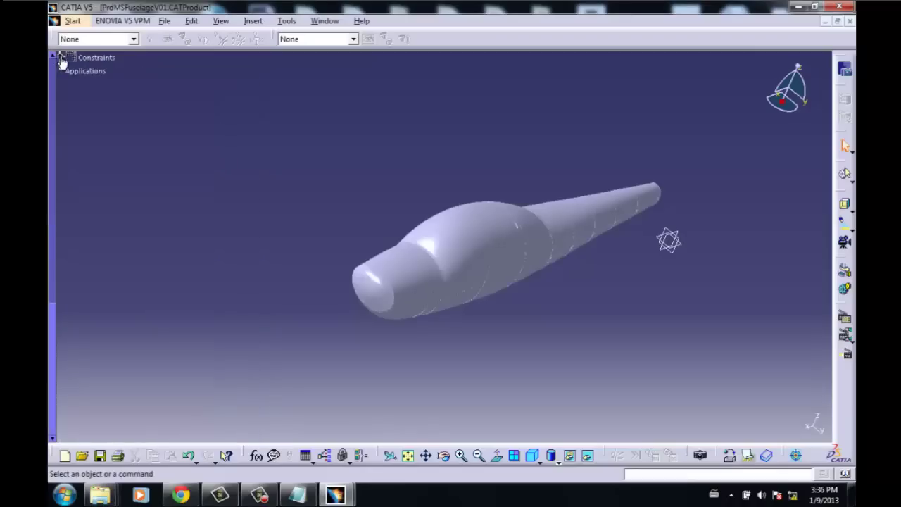
click(60, 62)
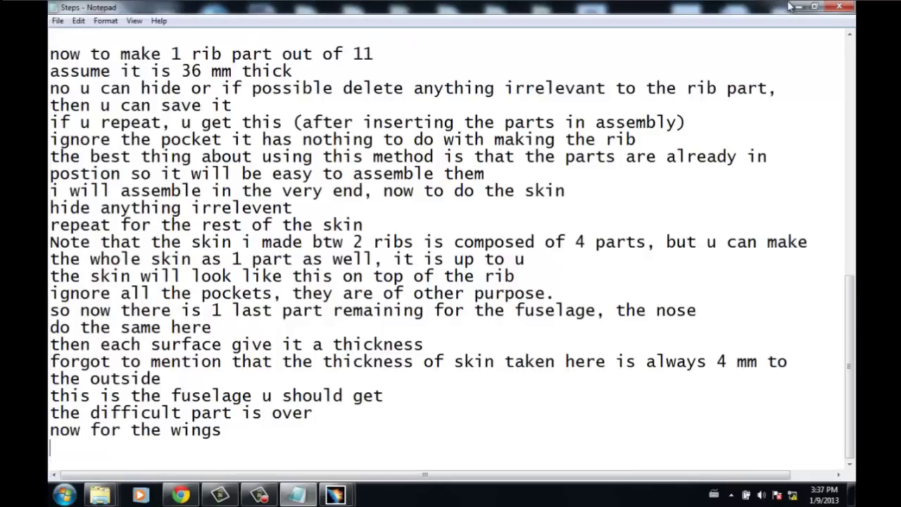
click(791, 6)
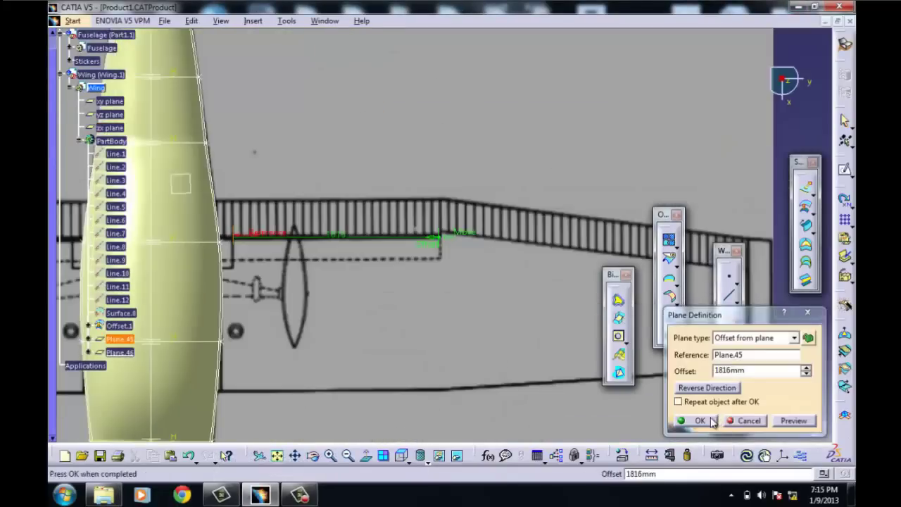
- Add a plane 721 mm off the zx plane and blend Sketch.61 with Sketch.22
click(695, 420)
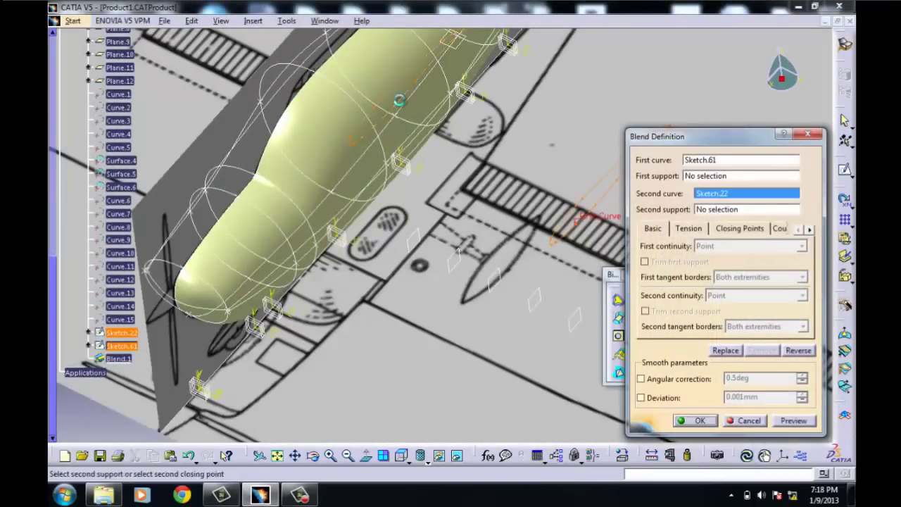
click(691, 421)
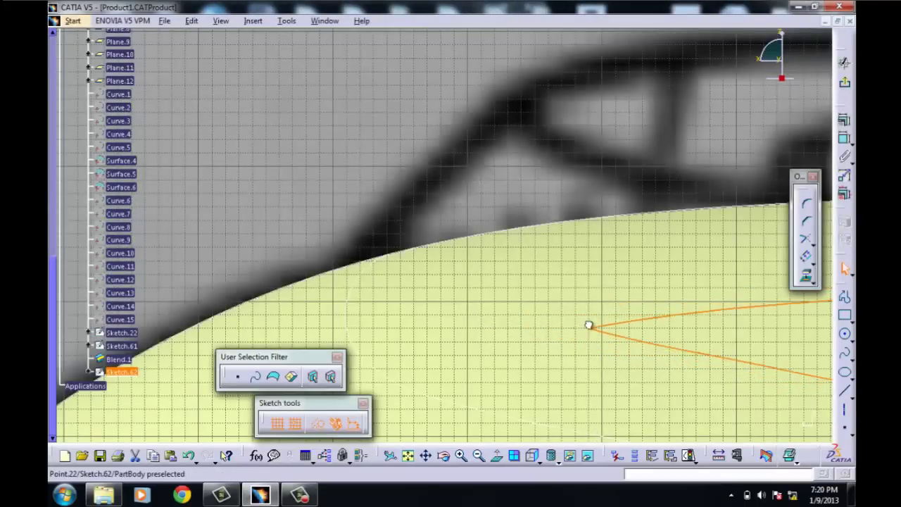
click(552, 436)
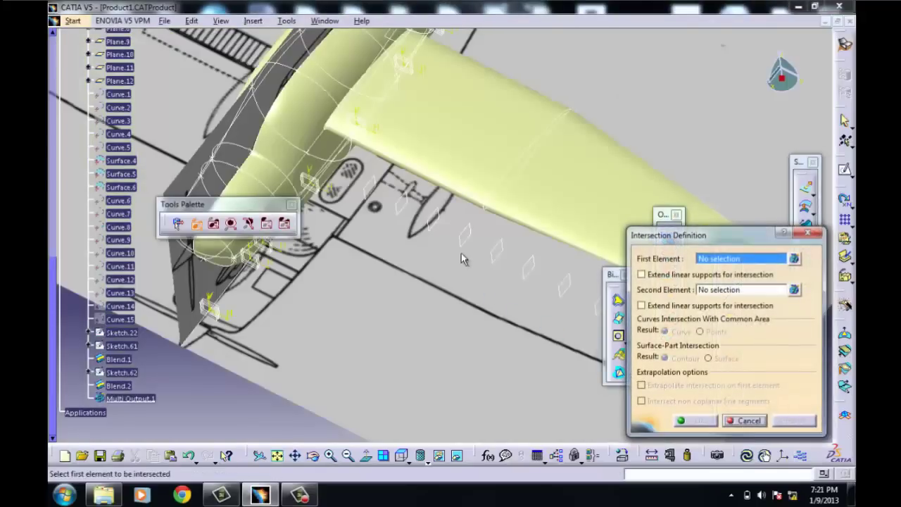
- Intersect Plane.3 with the blended wing surface, then begin filleting a wing edge
click(443, 226)
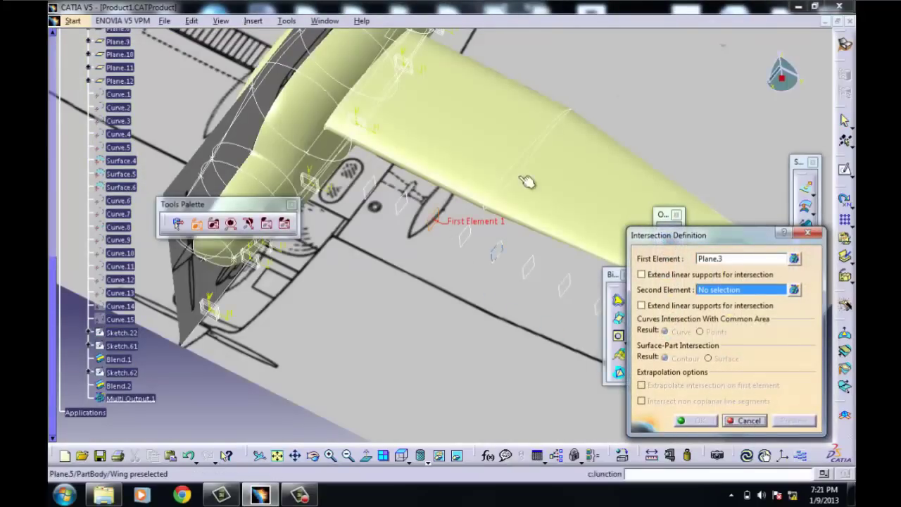
click(460, 125)
click(699, 420)
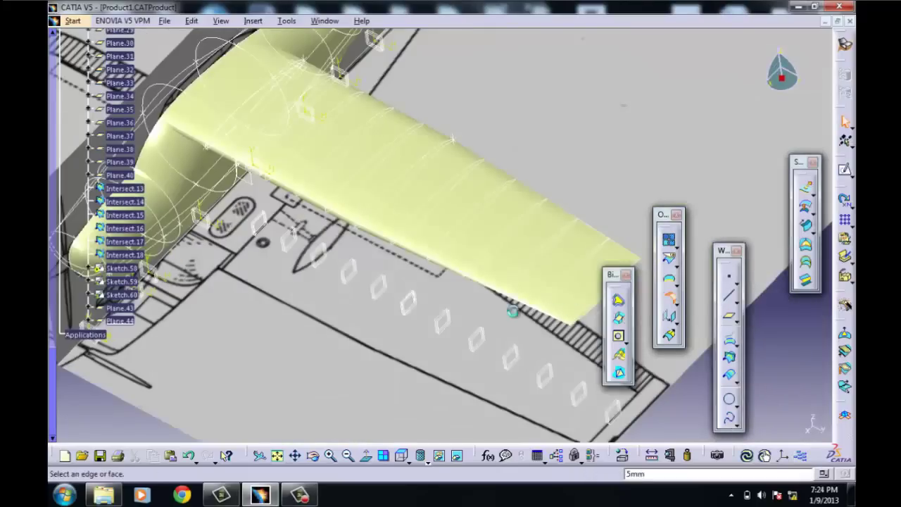
click(502, 310)
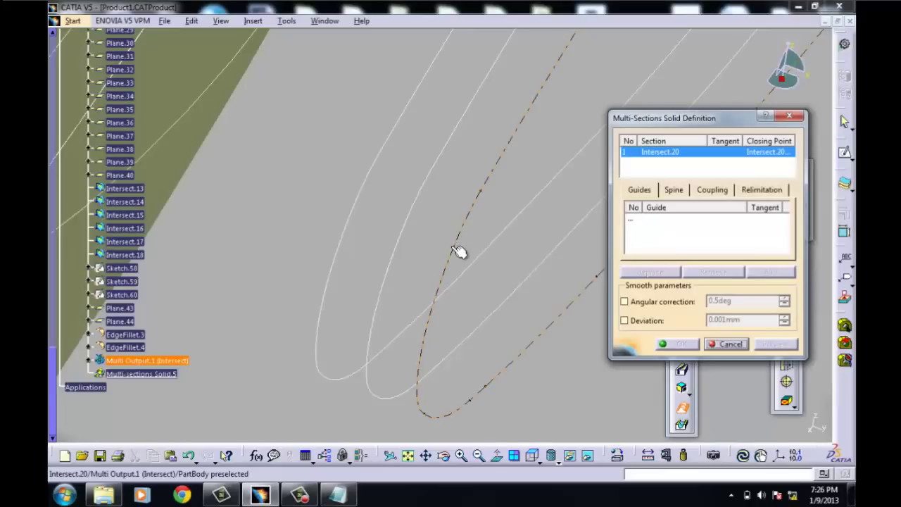
- Loft Multi-sections Solid.5 from Intersect.20 to Sketch.23 to form the wing rib solid
click(407, 226)
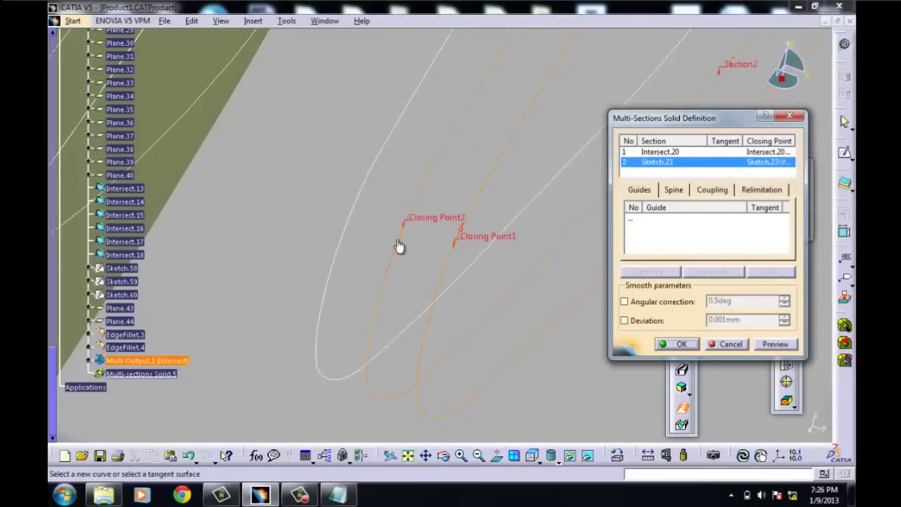
click(681, 343)
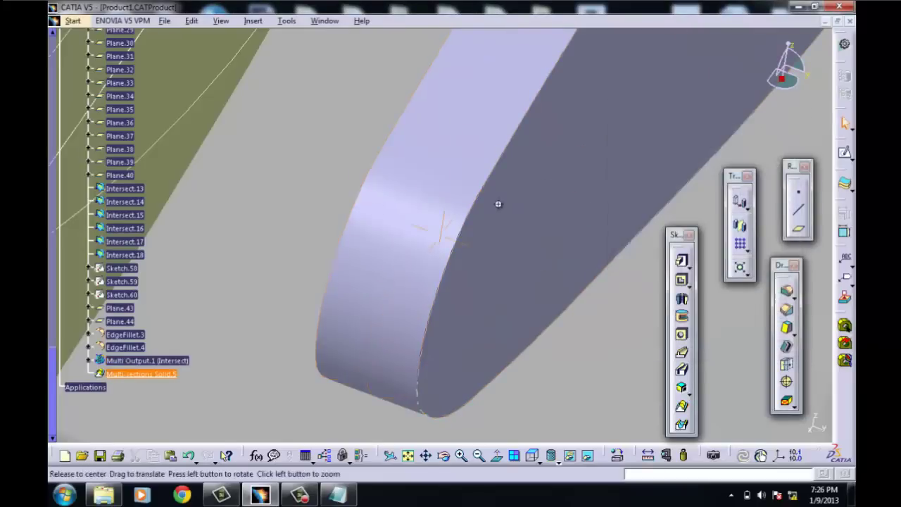
middle_drag(499, 201, 496, 283)
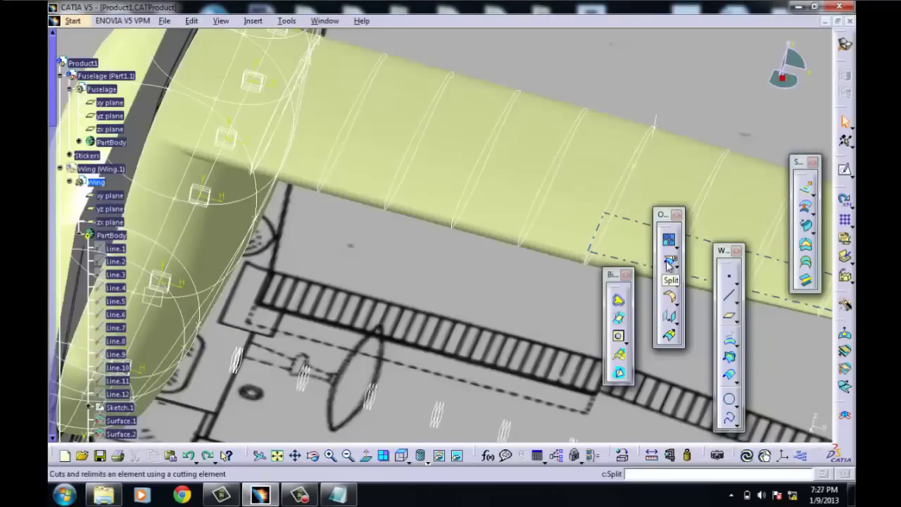
- Split the wing surface, then orbit the wing assembly and drag one skin panel out of place
click(437, 174)
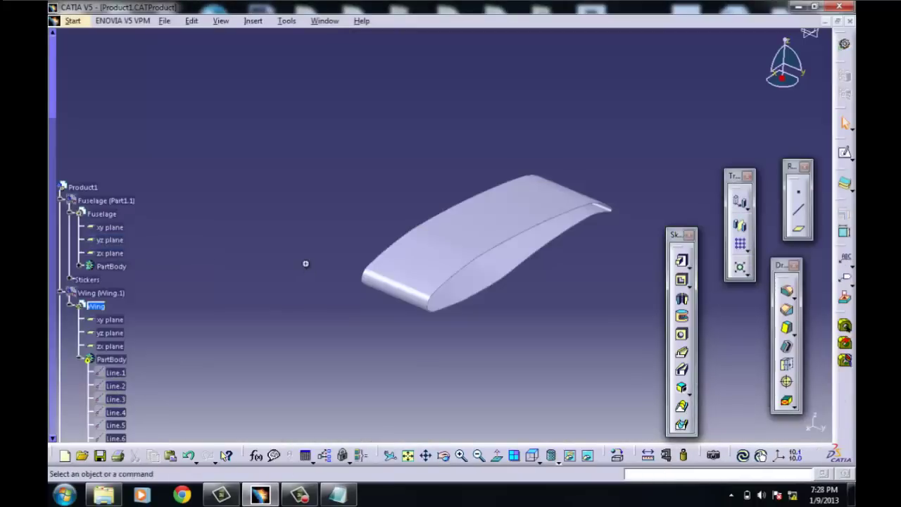
middle_drag(305, 261, 345, 288)
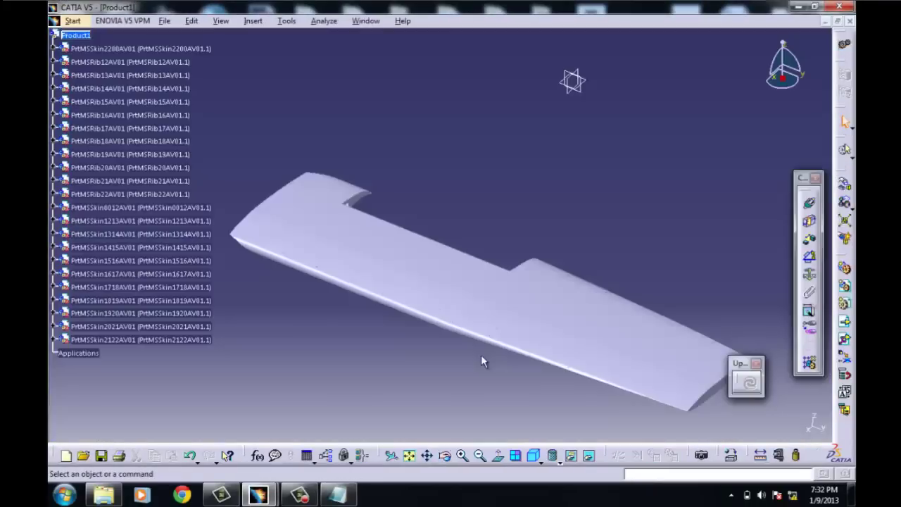
mouse_move(482, 362)
middle_down()
mouse_move(418, 356)
mouse_move(371, 337)
mouse_move(352, 317)
middle_up()
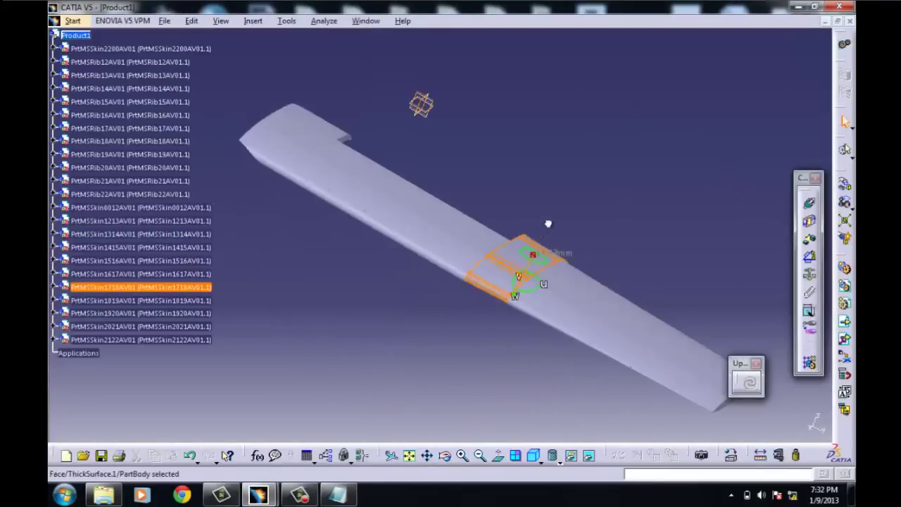
drag(529, 254, 570, 171)
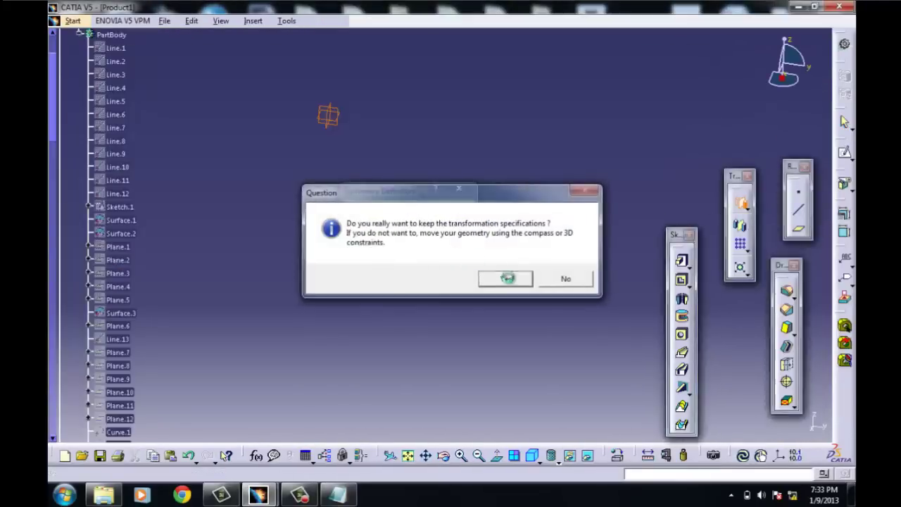
- Accept the transformation and mirror the wing geometry across the zx plane
click(506, 278)
click(333, 123)
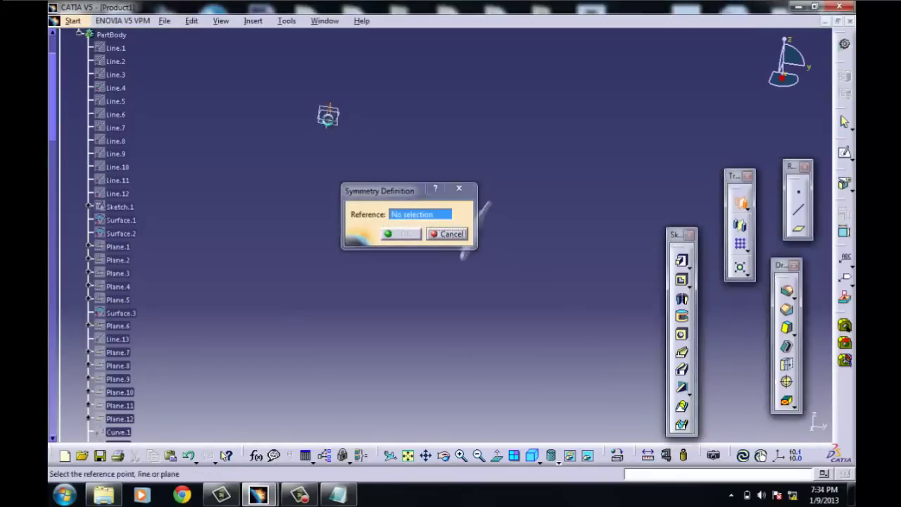
click(407, 234)
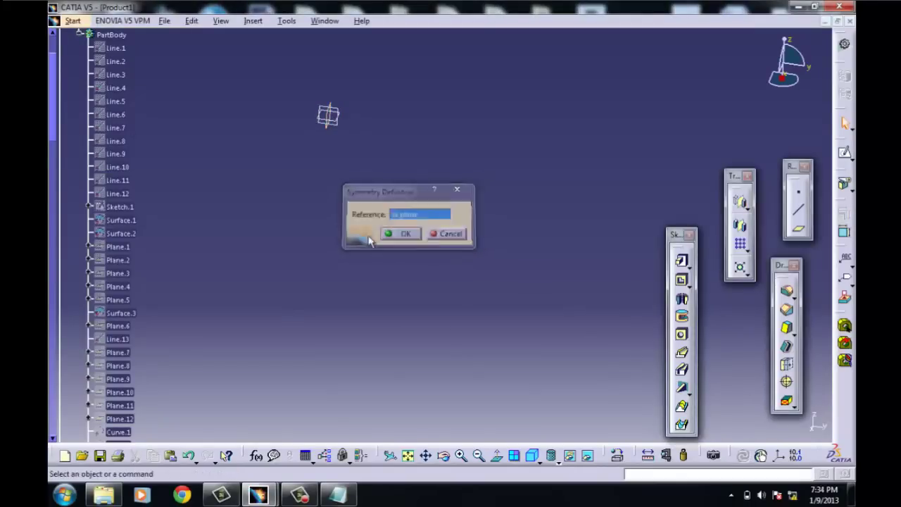
middle_drag(313, 212, 314, 213)
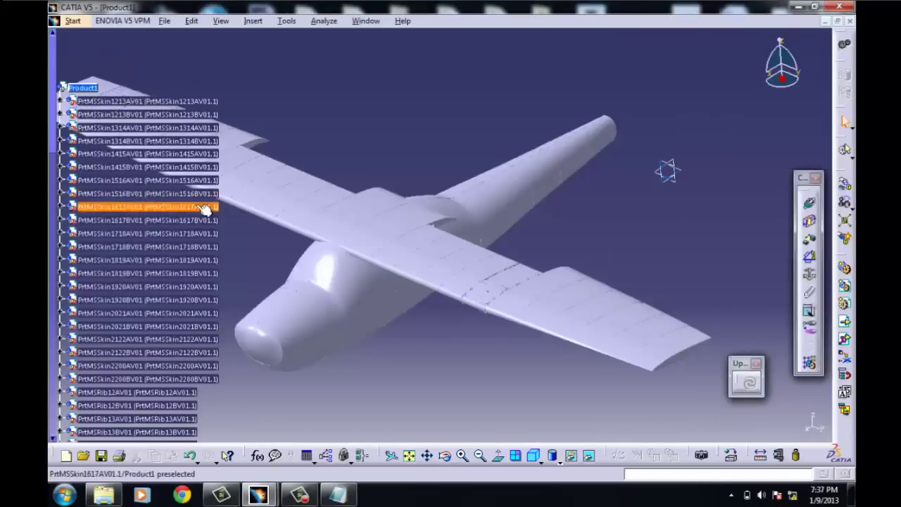
scroll(204, 209, down, 2)
middle_drag(261, 257, 413, 247)
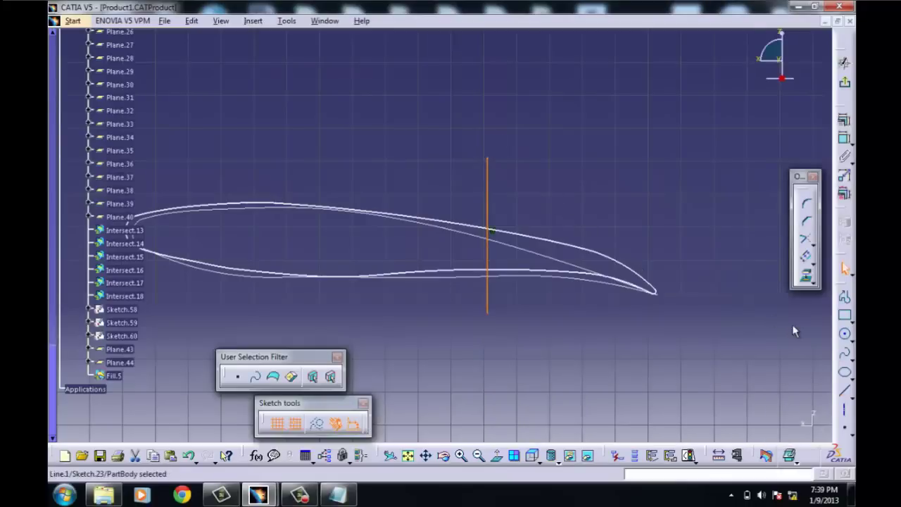
- Start a tri-tangent circle and orbit to check the wing-fuselage and tail junctions
click(842, 333)
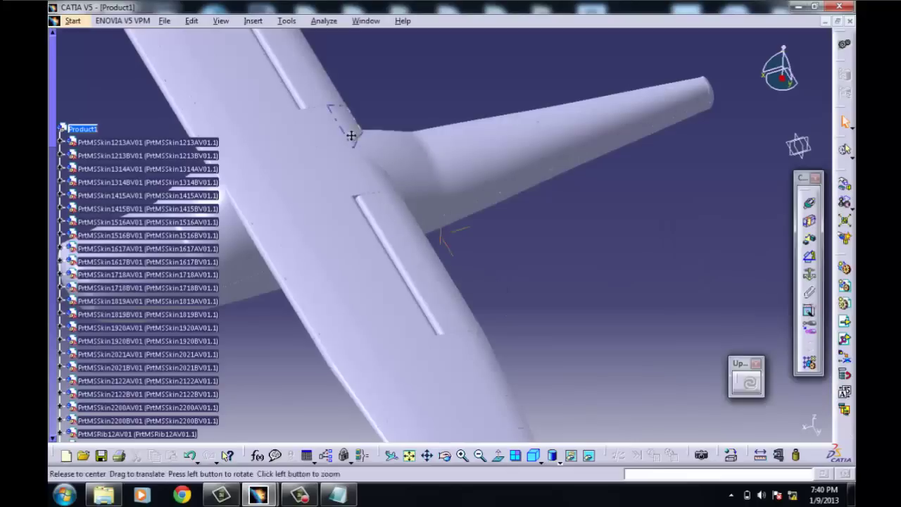
mouse_move(351, 135)
middle_down()
mouse_move(438, 255)
mouse_move(422, 227)
mouse_move(457, 227)
middle_up()
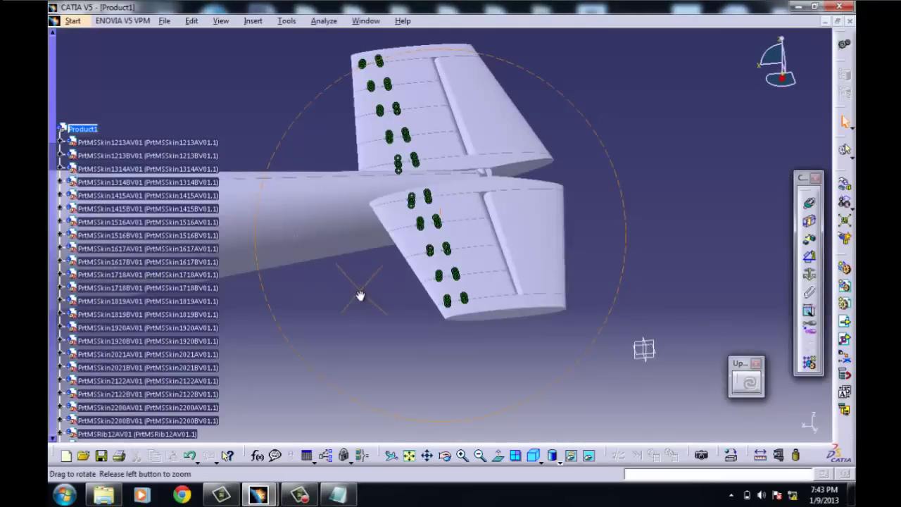
mouse_move(361, 296)
middle_down()
mouse_move(350, 293)
mouse_move(335, 356)
middle_up()
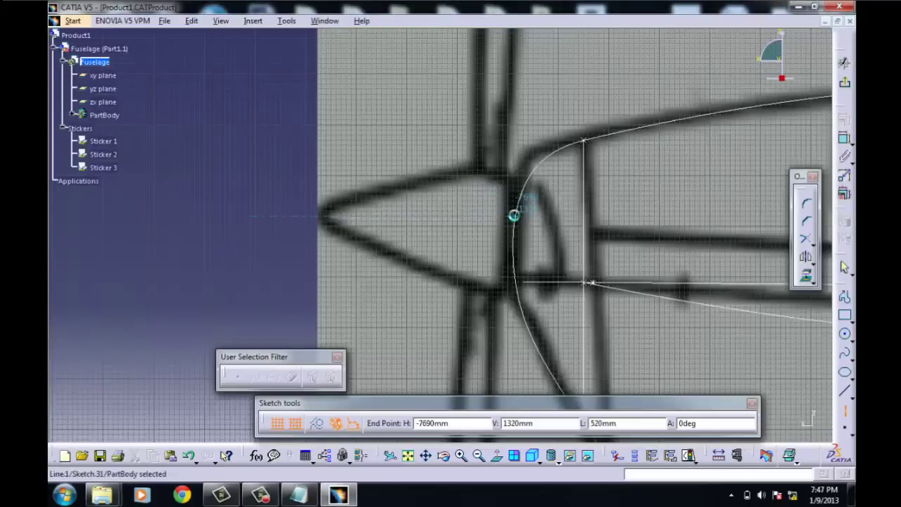
- Finish the nose profile lines and revolve them into the spinner cone
click(514, 215)
click(843, 394)
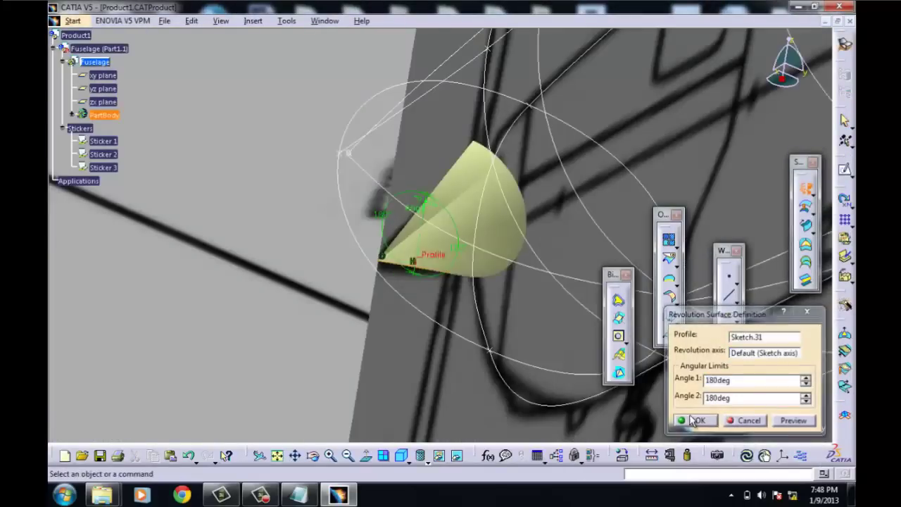
click(693, 420)
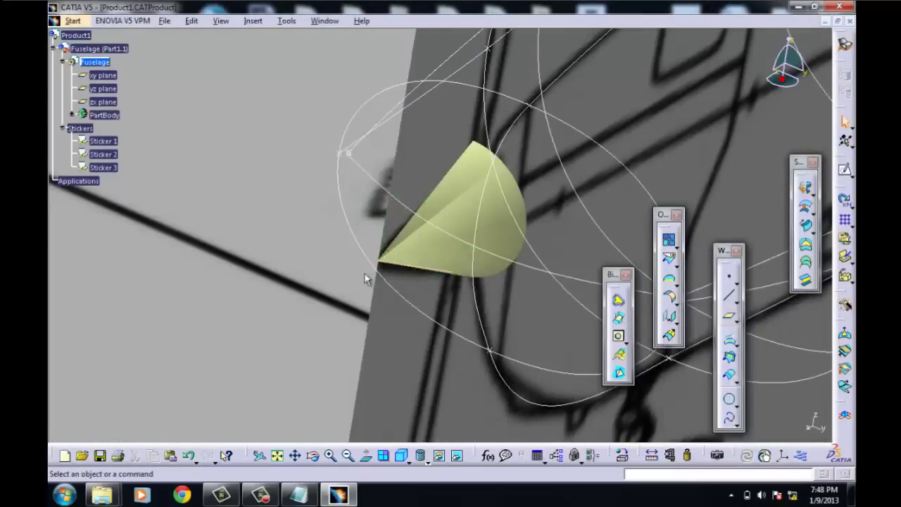
- Fill the cone's circular base edge and thicken the surface, dismissing the warning
middle_drag(366, 275, 474, 258)
click(456, 274)
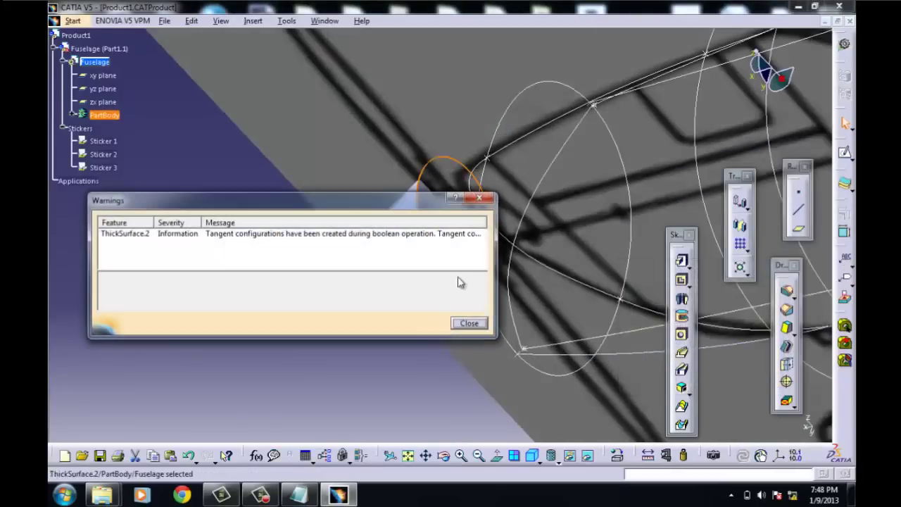
click(469, 324)
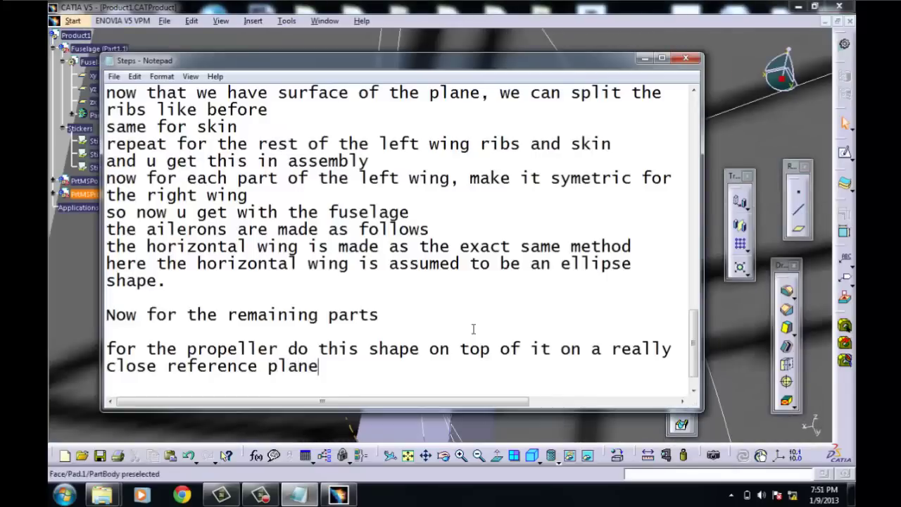
- Minimize the Steps notes window to return to the CATIA propeller part
click(645, 62)
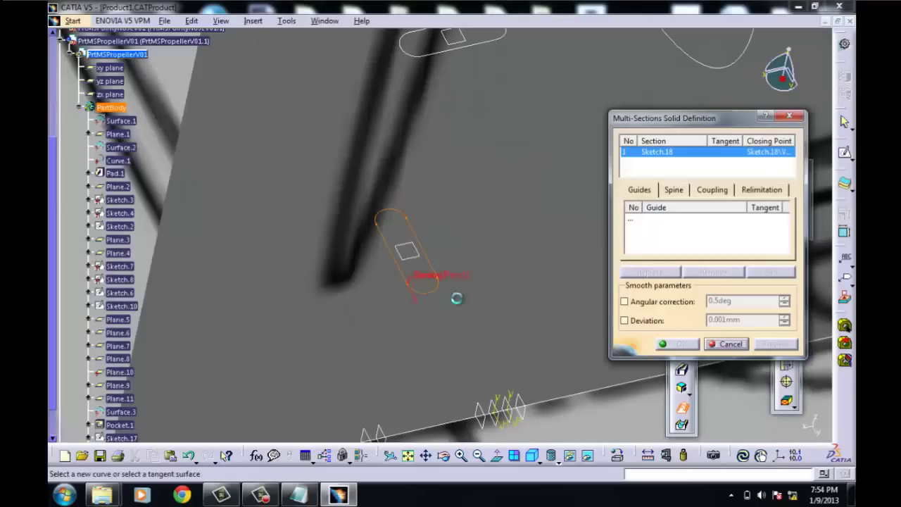
- Add the upper sketch as a section of the propeller multi-sections solid
middle_drag(461, 126, 382, 157)
click(384, 156)
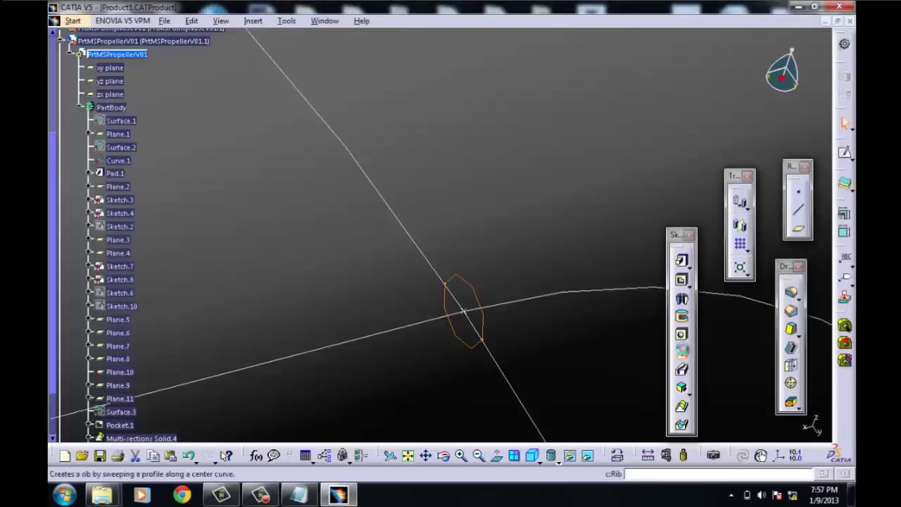
middle_drag(482, 244, 479, 321)
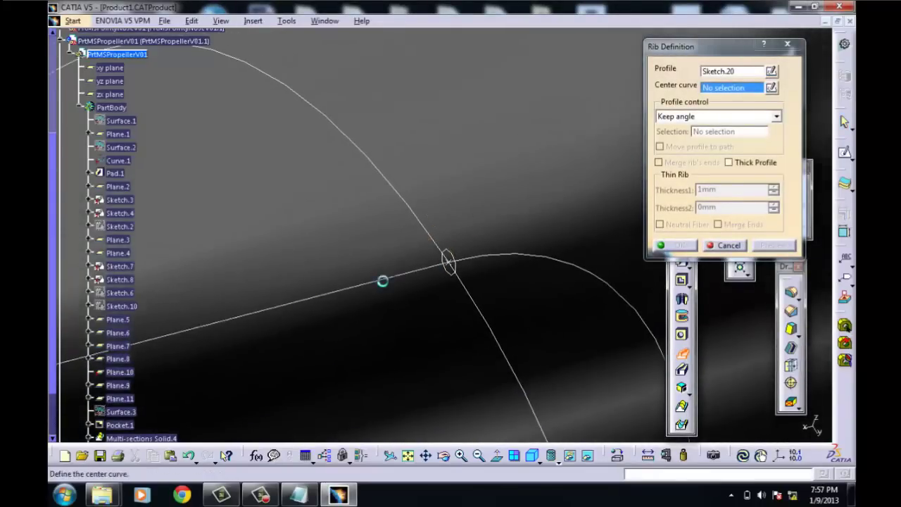
- Create a rib sweeping profile Sketch.20 along center curve Sketch.21
click(382, 281)
middle_click(366, 193)
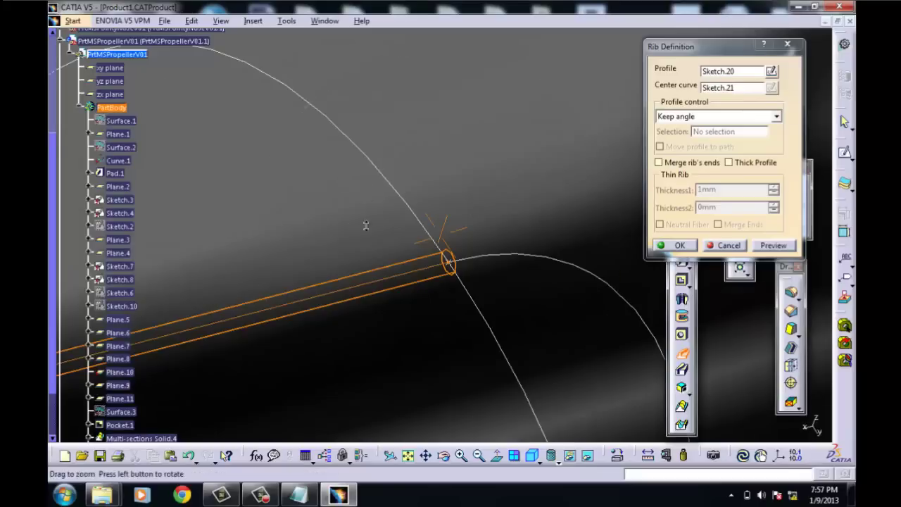
mouse_move(366, 225)
middle_down()
mouse_move(446, 285)
mouse_move(414, 270)
middle_up()
click(679, 245)
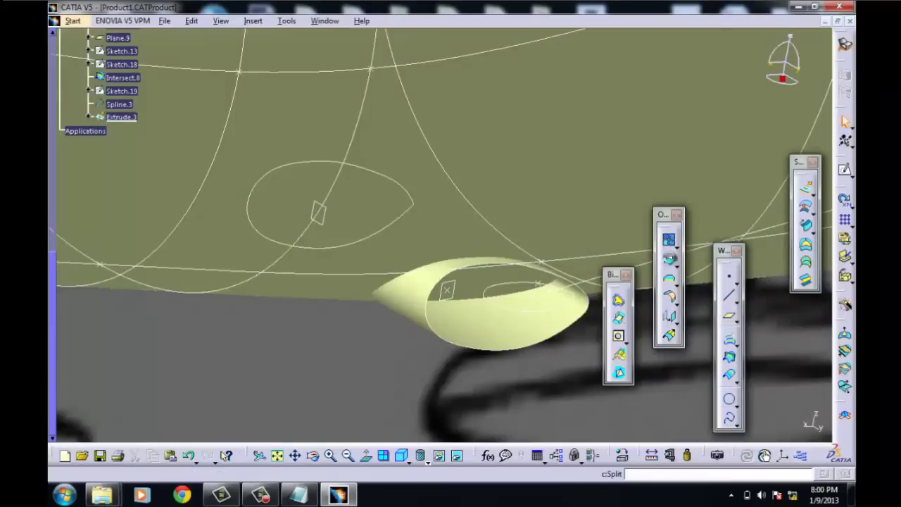
- Run Split to create Split.5, then sweep profile Sketch.18 along guide curve Spline.3
key(Return)
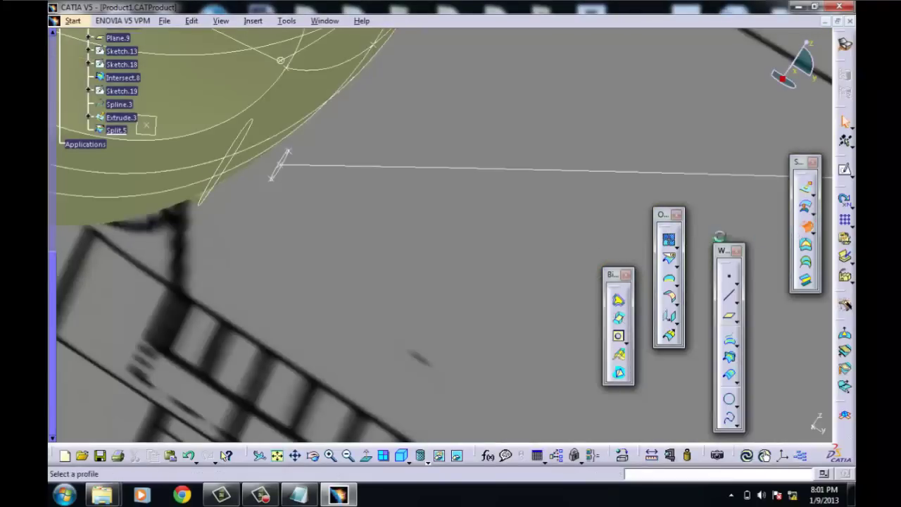
click(282, 171)
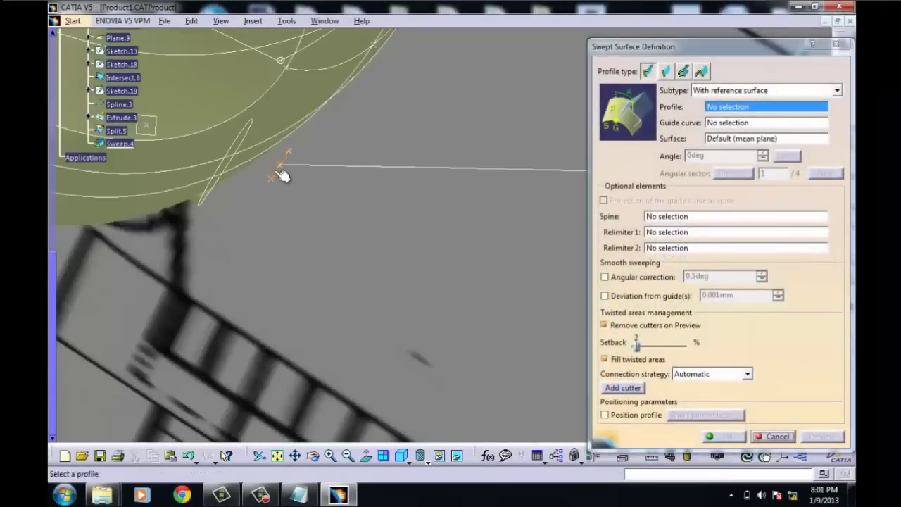
click(340, 169)
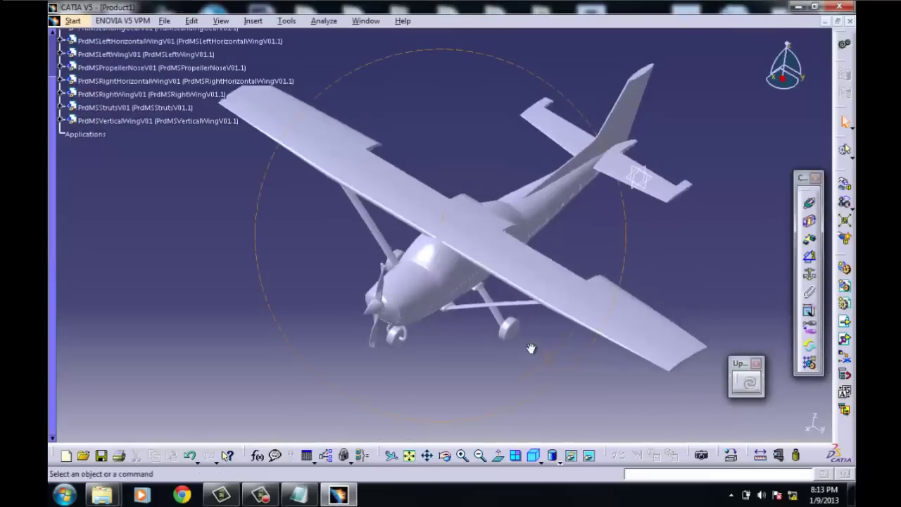
- Orbit the complete Cessna assembly to view it from several sides
mouse_move(528, 348)
middle_down()
mouse_move(474, 246)
mouse_move(437, 267)
mouse_move(436, 301)
middle_up()
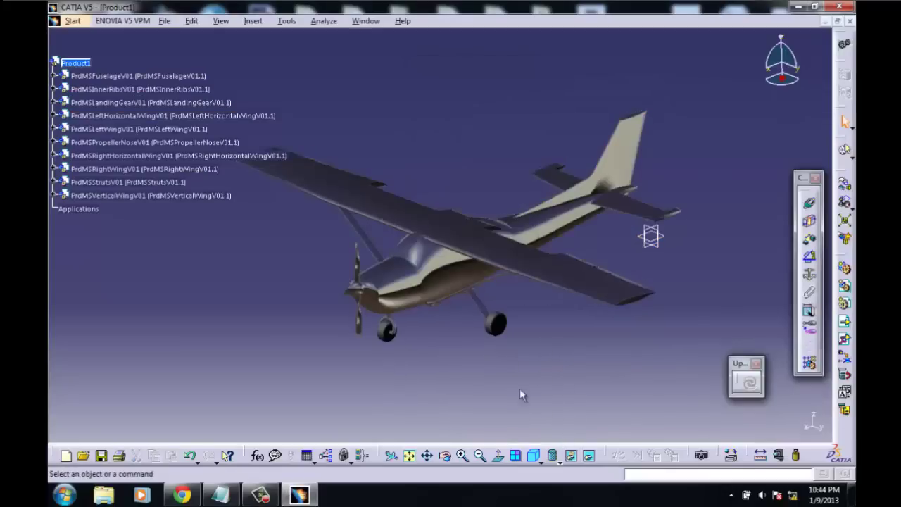
middle_drag(506, 341, 470, 357)
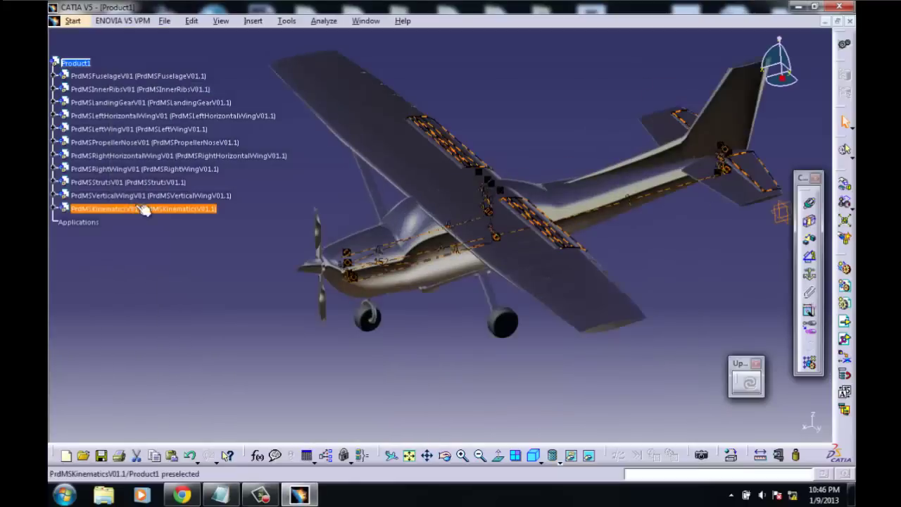
- Hide the selected airframe parts and view the exposed control linkage from the top
click(141, 195)
shift+click(127, 76)
right_click(127, 75)
click(162, 115)
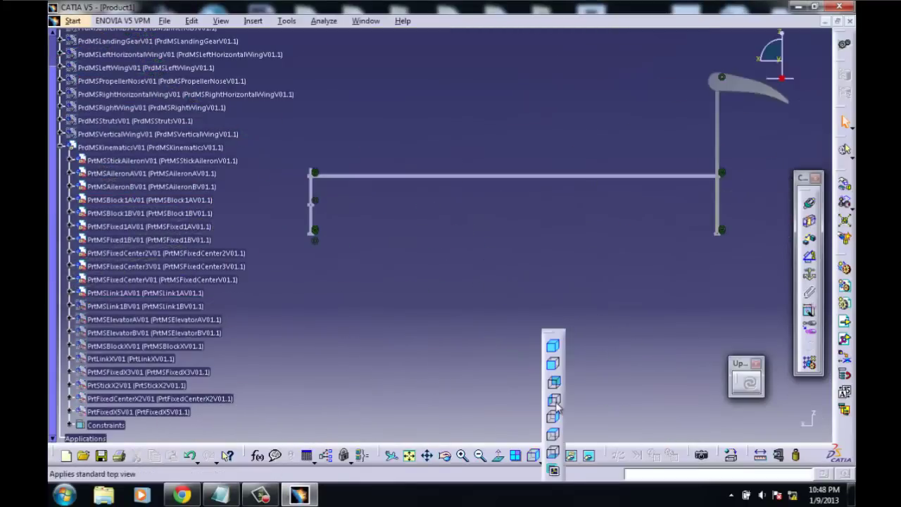
click(553, 400)
middle_drag(412, 316, 579, 304)
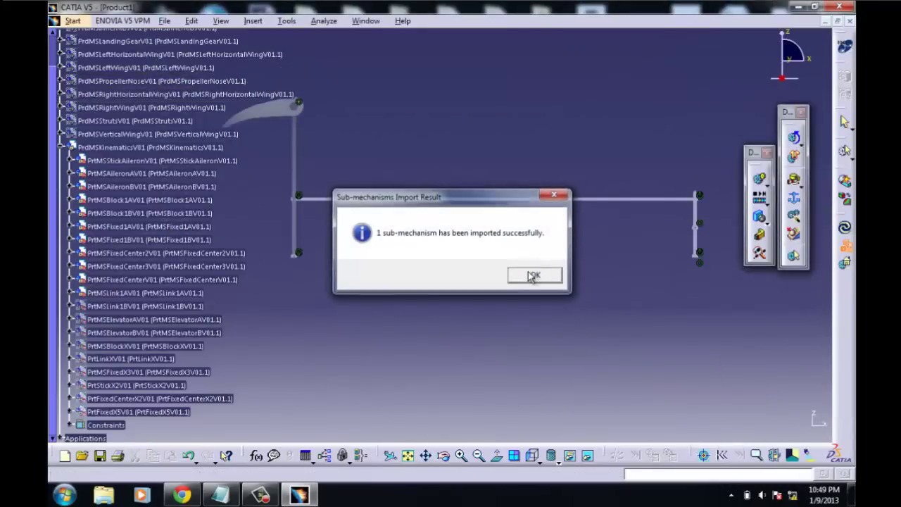
- Import the sub-mechanism, drive Command.2.1, and play Simulation.1 with a 0.1 step
click(531, 275)
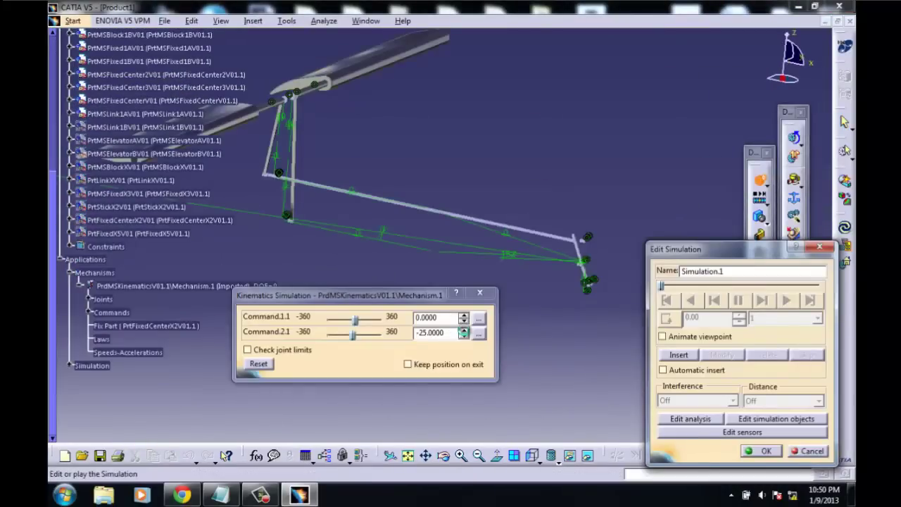
click(463, 329)
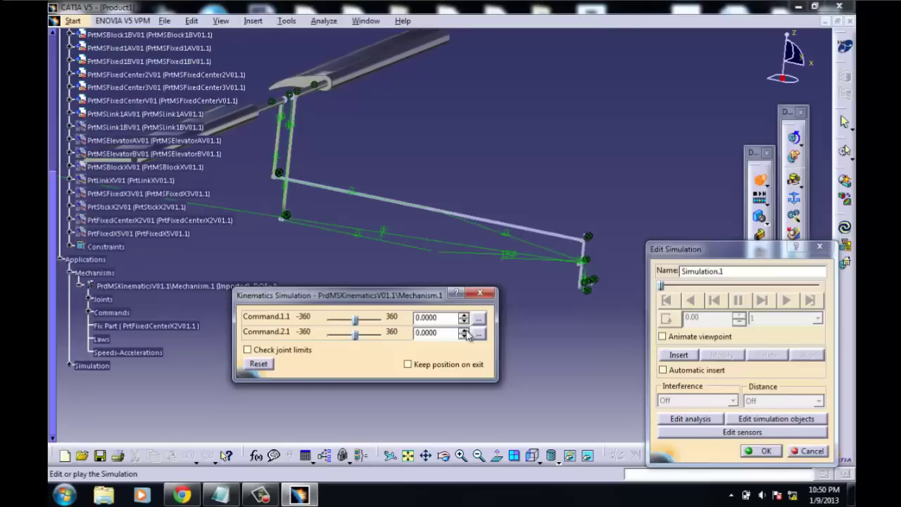
click(817, 317)
click(767, 353)
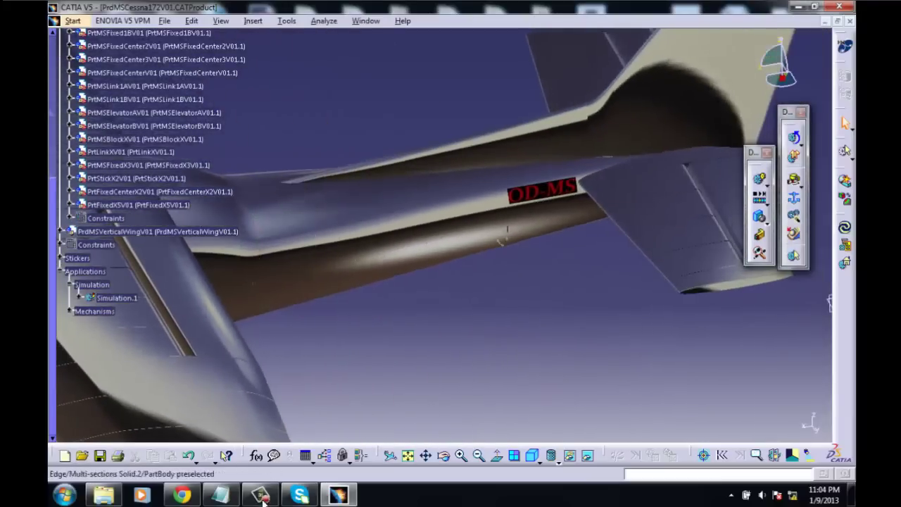
- Pan, zoom and rotate around the tail to inspect the dashed sticker panel
middle_drag(829, 303, 770, 301)
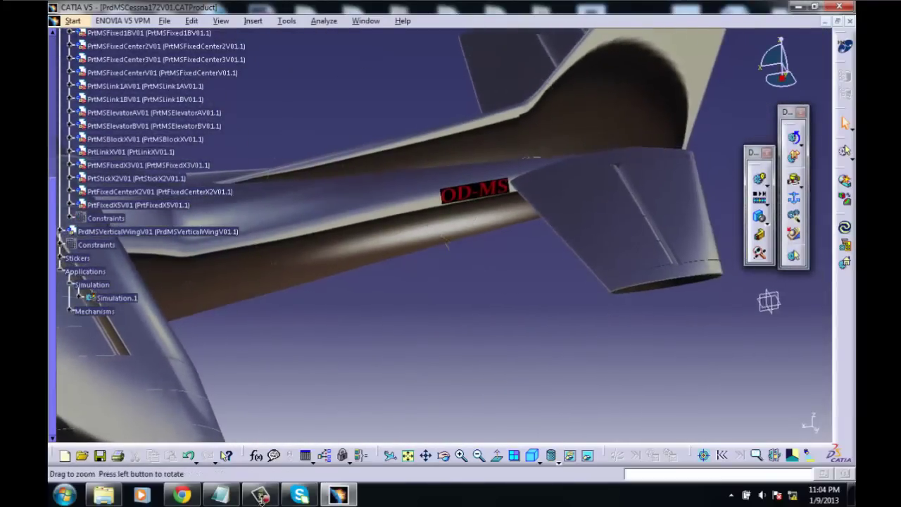
middle_drag(458, 247, 422, 296)
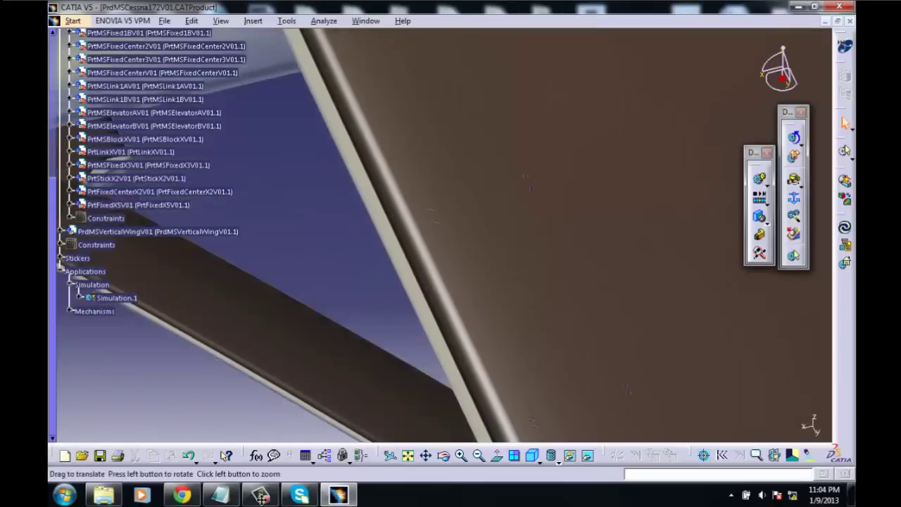
mouse_move(426, 360)
middle_down()
mouse_move(491, 236)
mouse_move(422, 268)
middle_up()
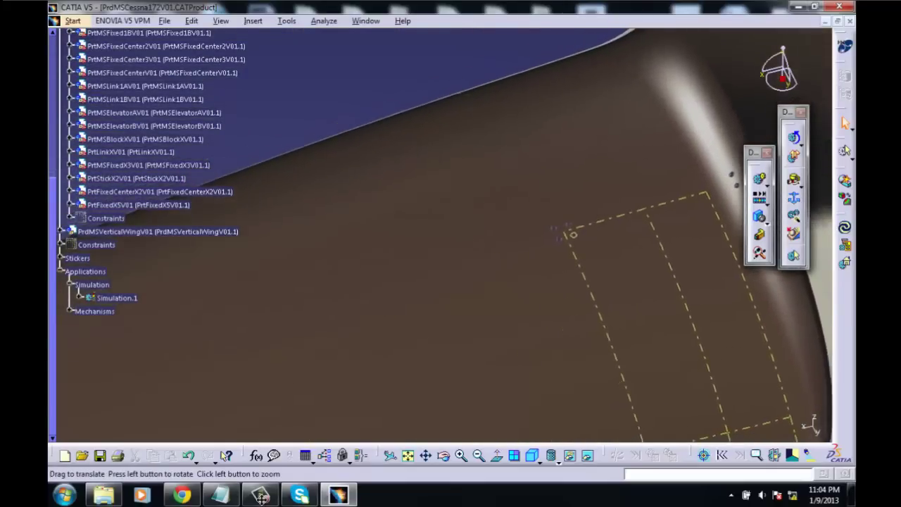
middle_drag(290, 310, 513, 202)
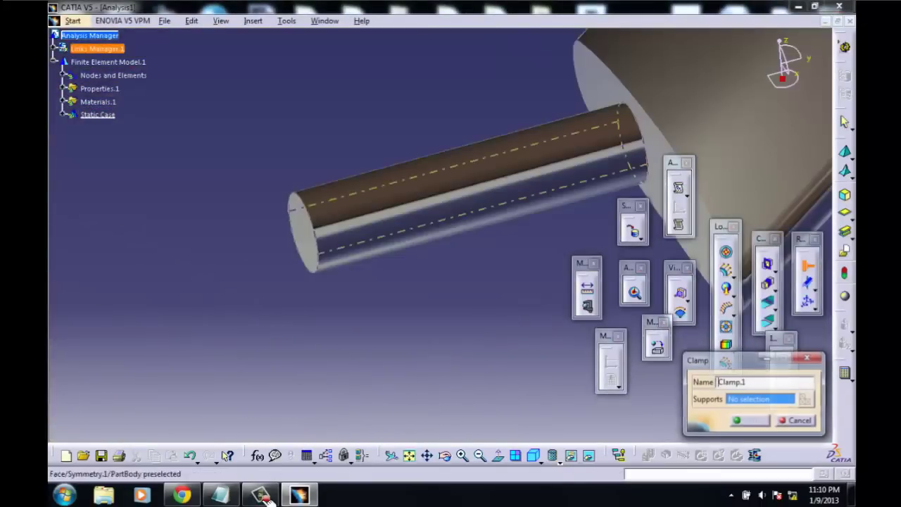
- Clamp the cylinder face, mesh at size 60, animate the deformed shape, and add 'the end' to the notes
click(465, 186)
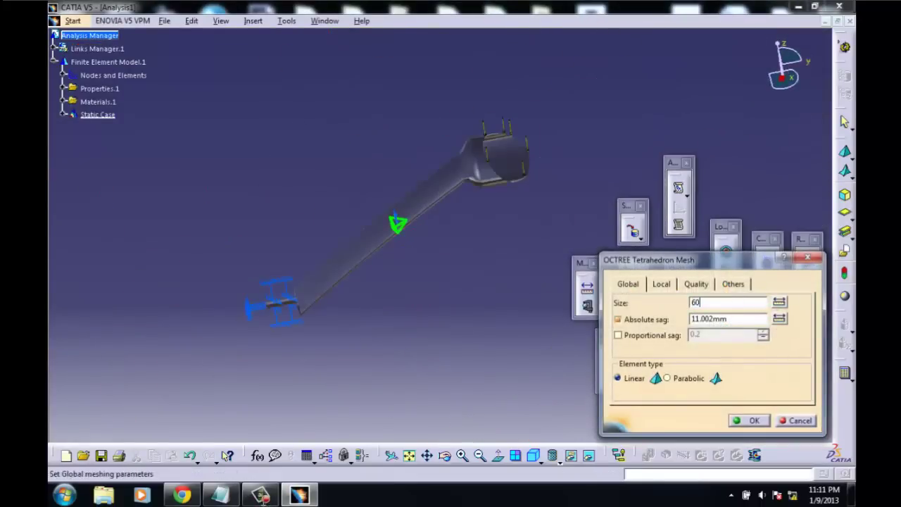
key(Return)
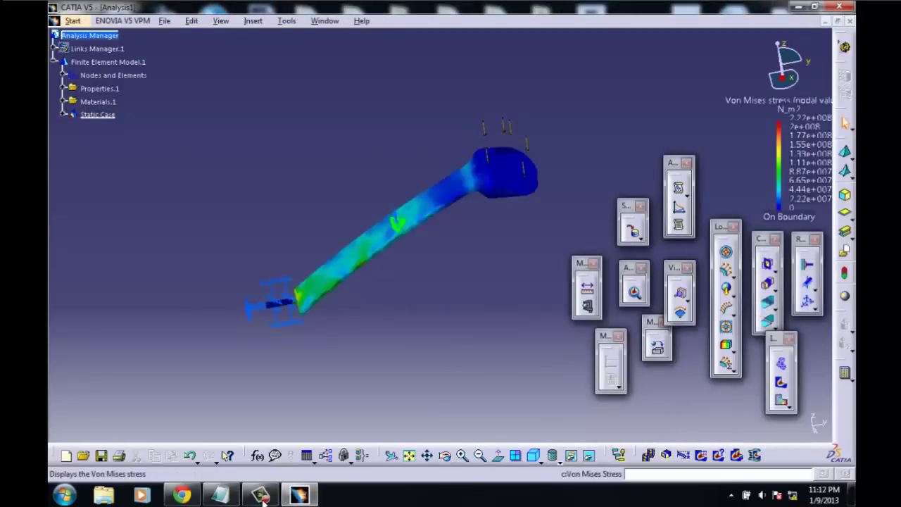
click(679, 292)
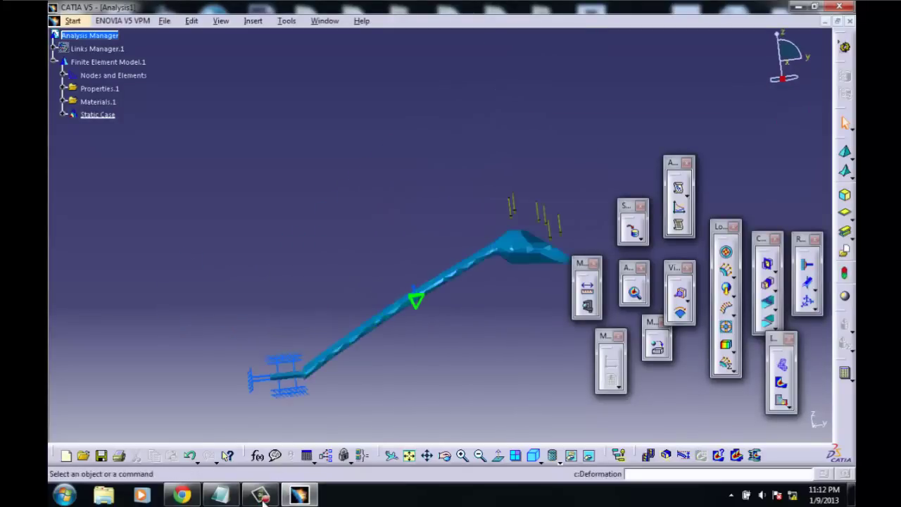
click(633, 291)
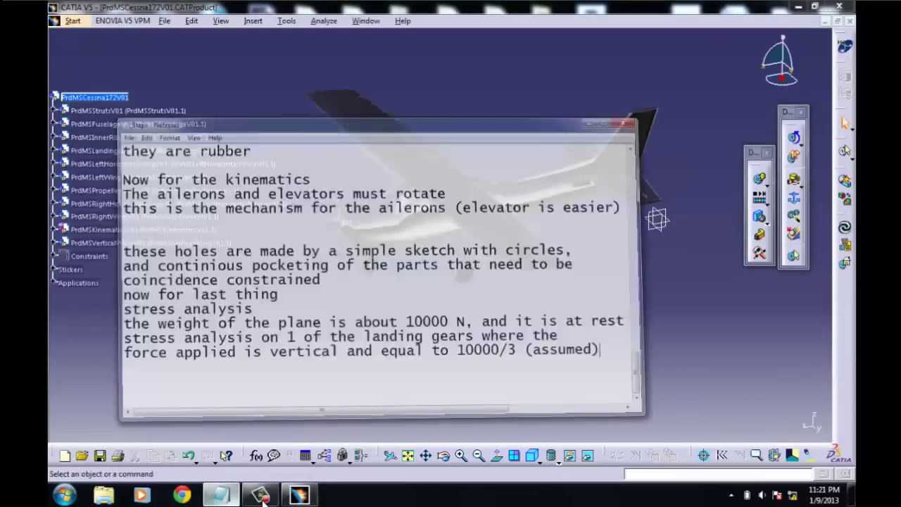
key(Return)
key(Return)
text(the )
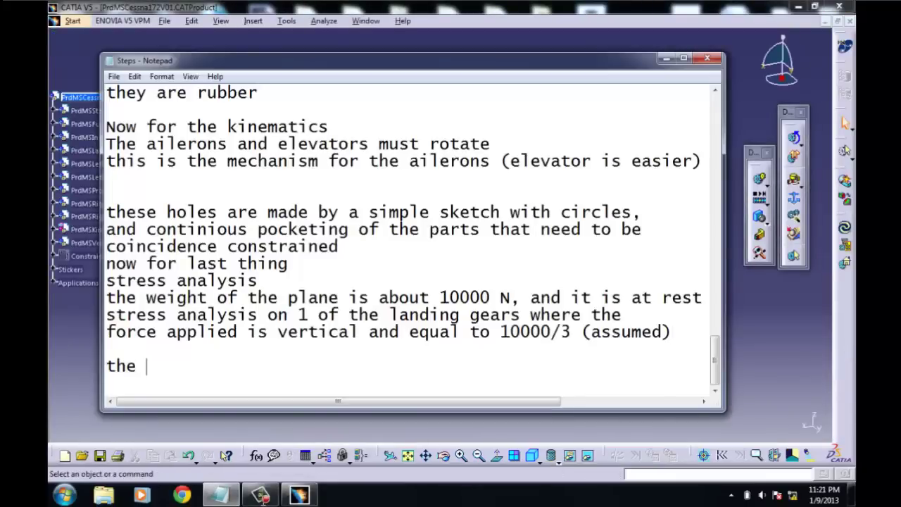
text(end)
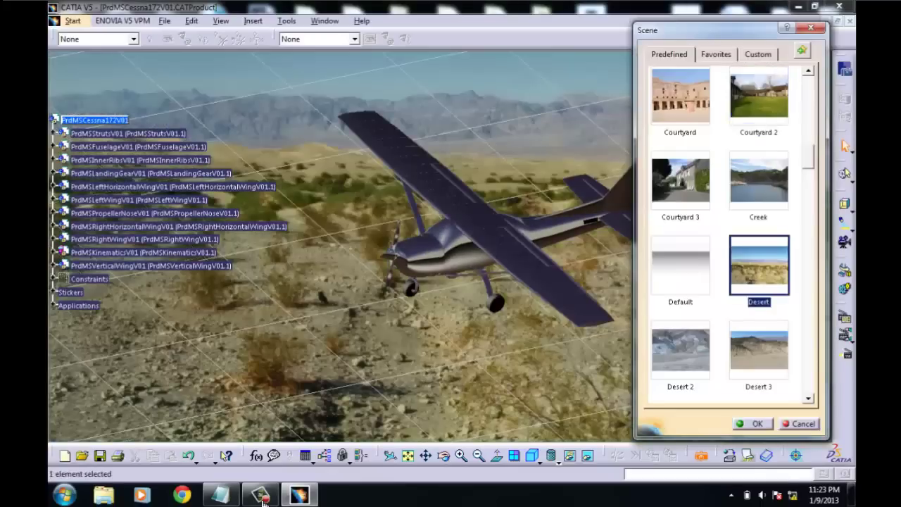
- Preview the Desktop and then Desktop 2 predefined scenes behind the Cessna model
key(Down)
key(Down)
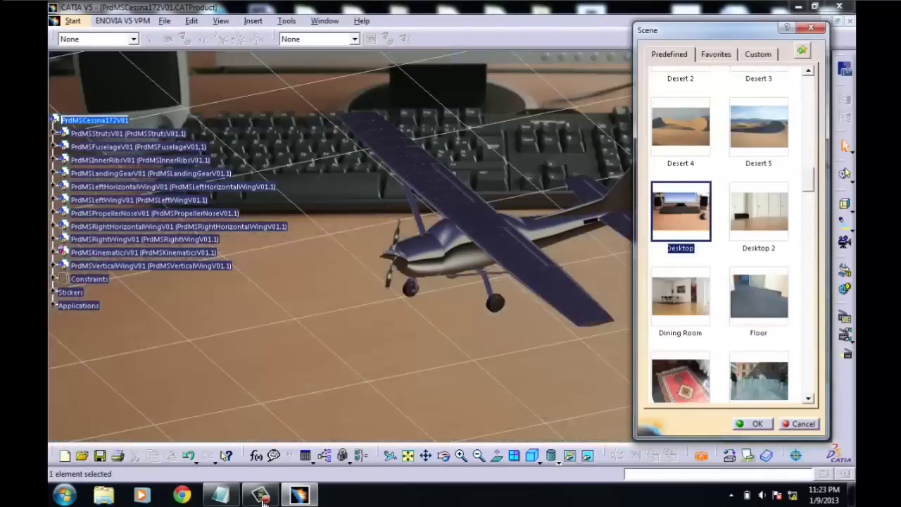
key(Right)
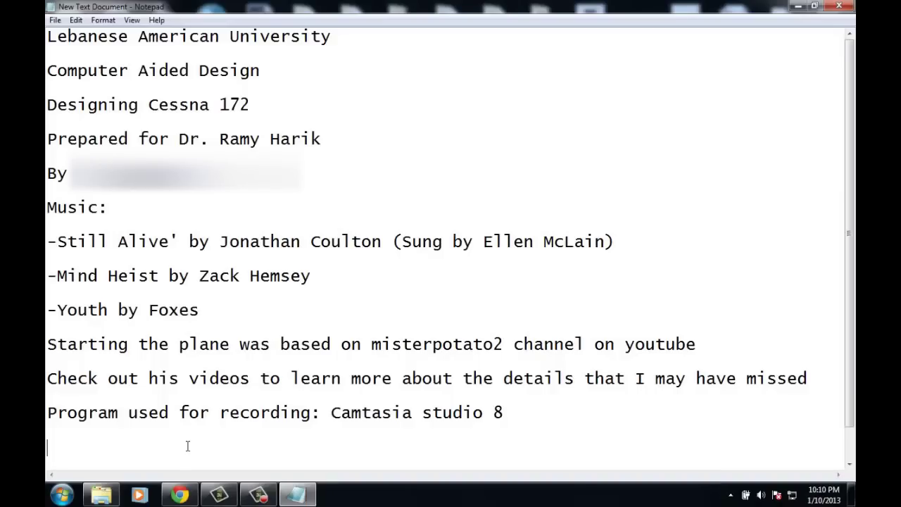
- Add the closing line 'Goodluck and enjoy' to the credits and minimize Notepad
text(Goodl)
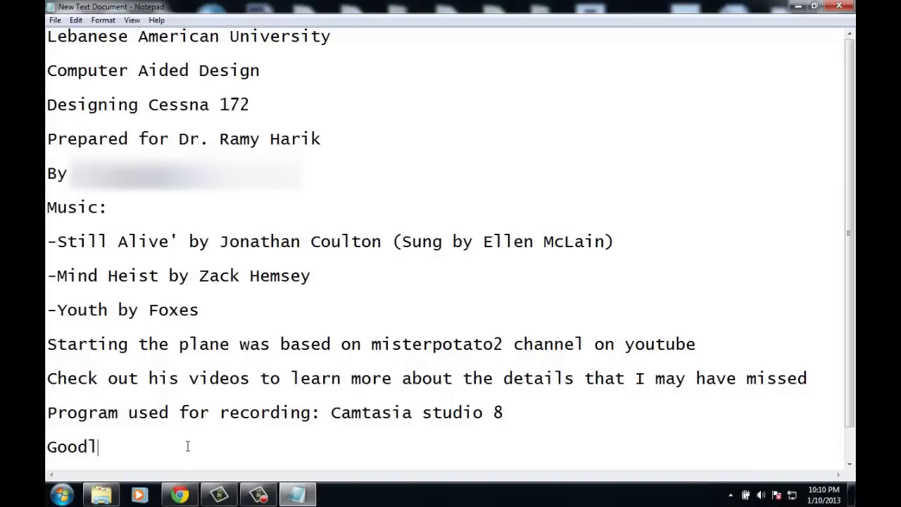
text(uck and en)
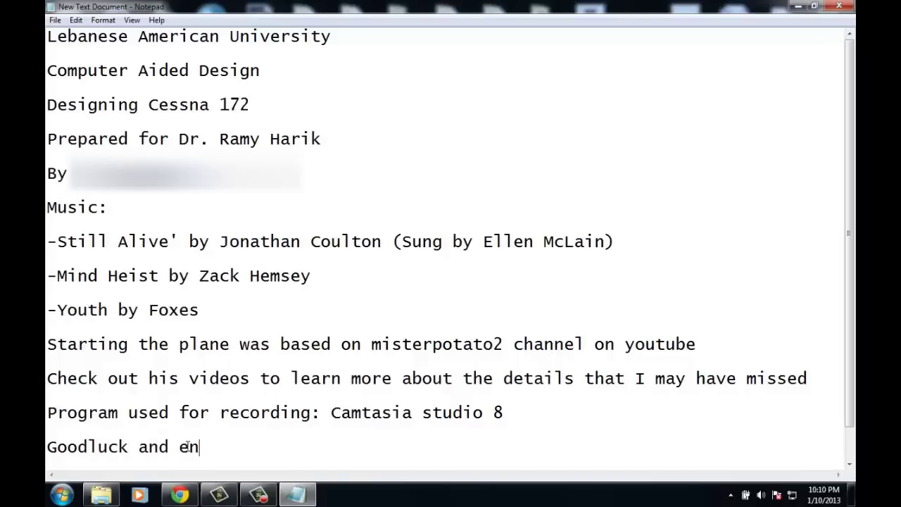
text(joy)
click(795, 6)
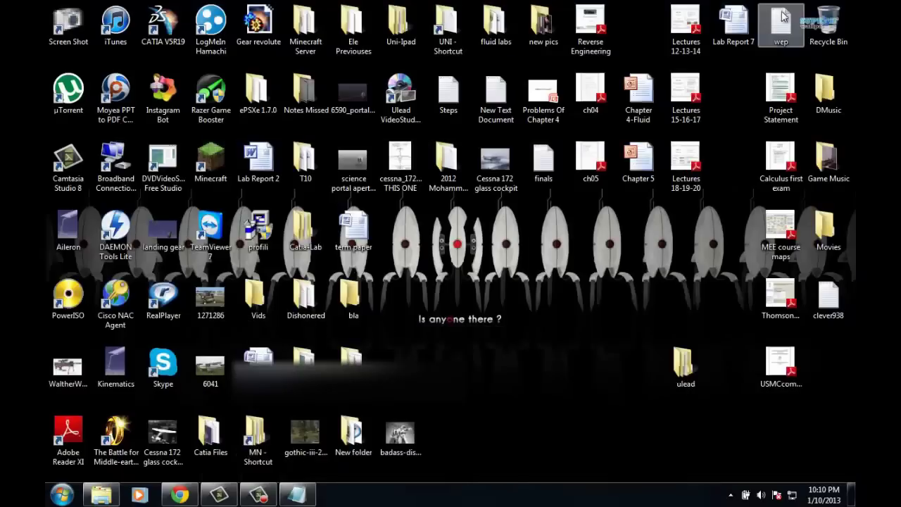